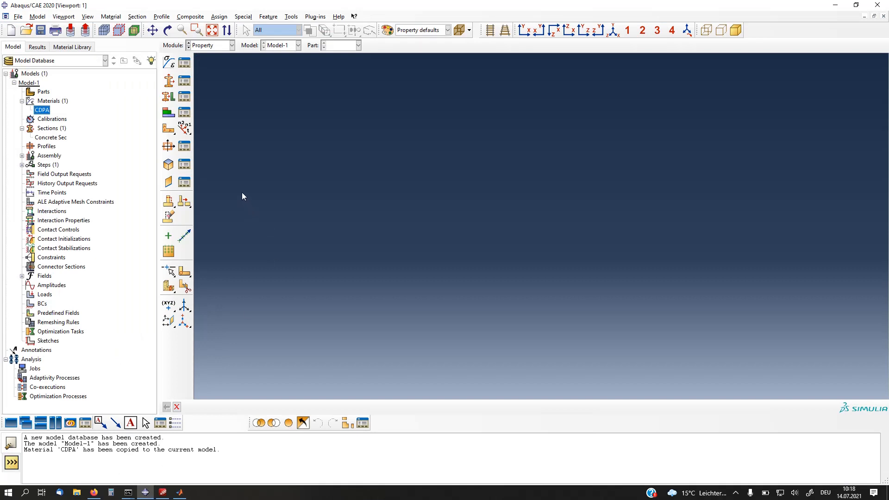
Step: Open the CDPA material and examine its density, elastic and concrete damaged plasticity data, including the plasticity, compressive and tensile behavior tables
double_click(43, 110)
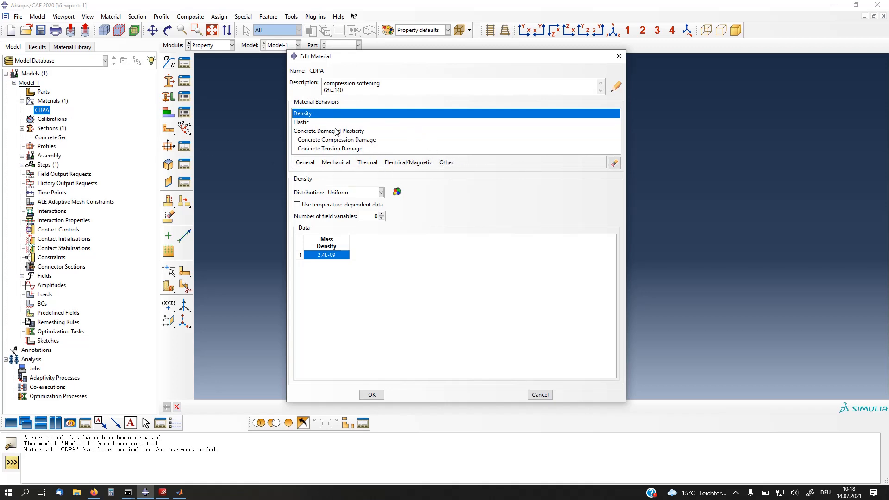
click(309, 122)
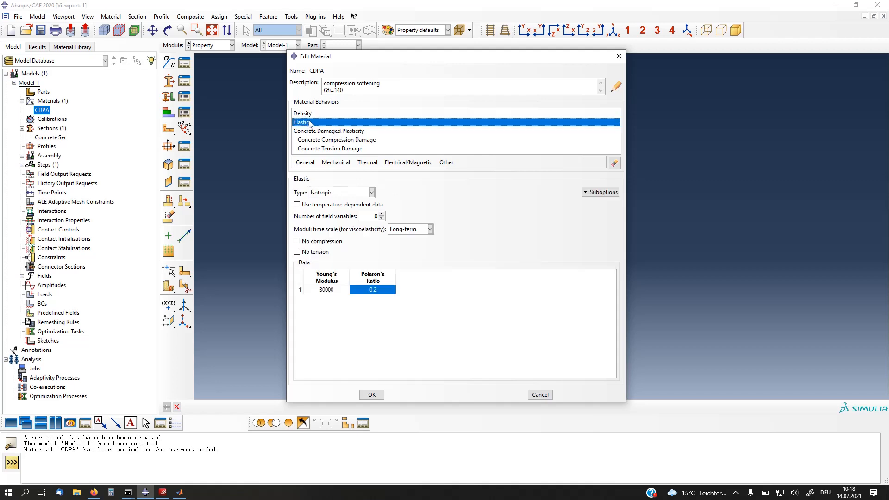
click(332, 131)
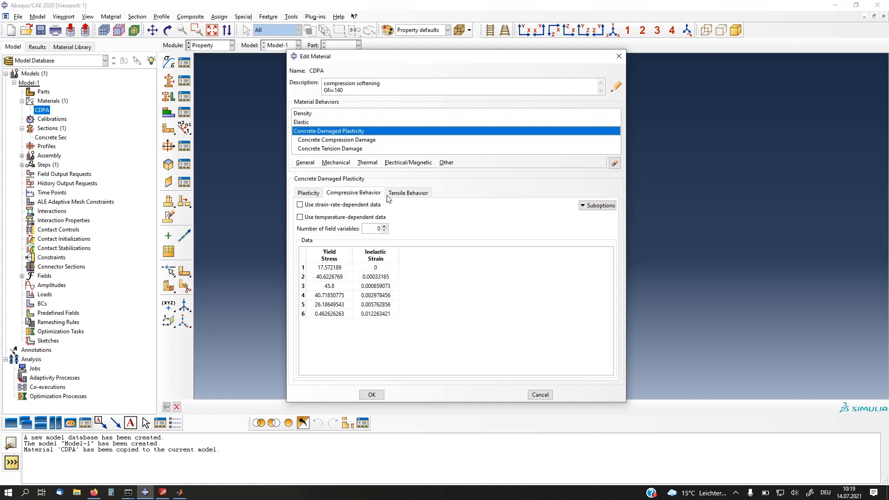
click(308, 193)
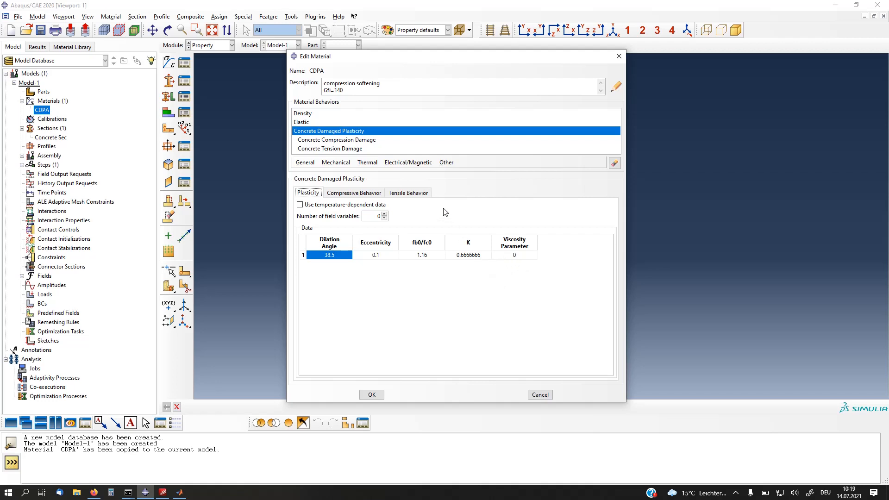
click(349, 197)
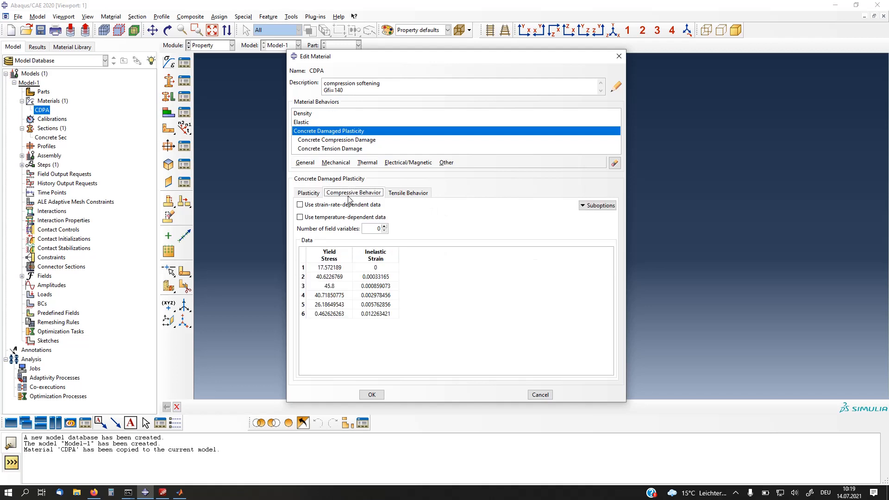
click(394, 197)
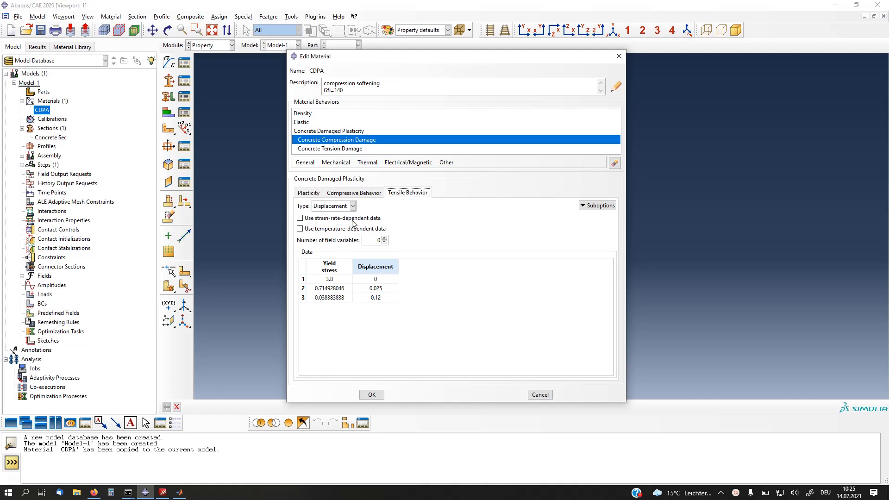
Step: Change the tensile behavior type of the CDPA material to GFI
click(342, 208)
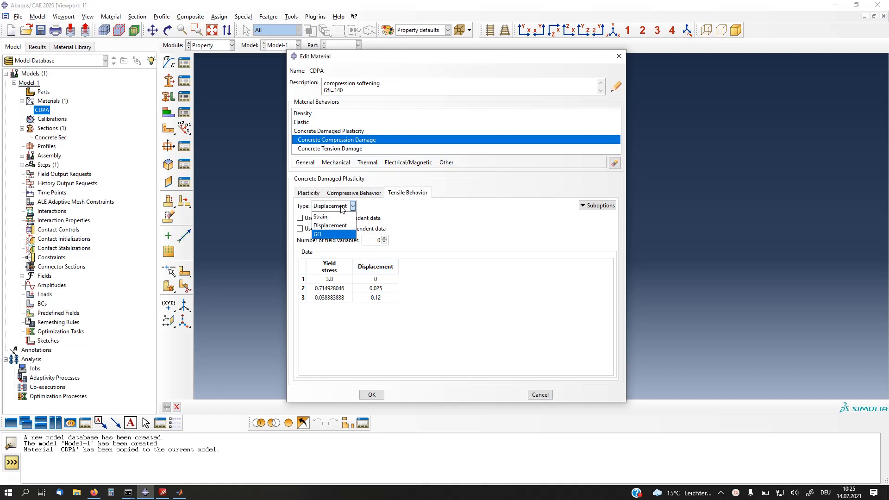
click(325, 235)
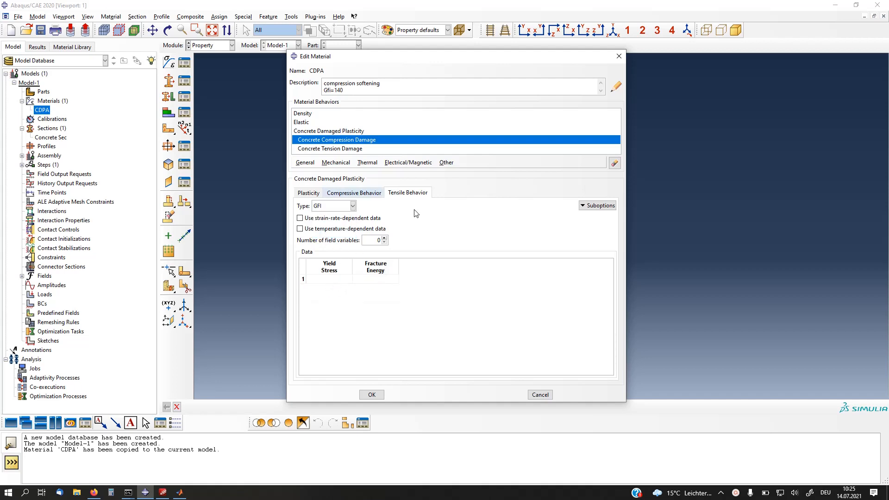
Step: Examine the compressive yield stress data alongside the full Concrete Compression Damage table of the CDPA material
click(365, 197)
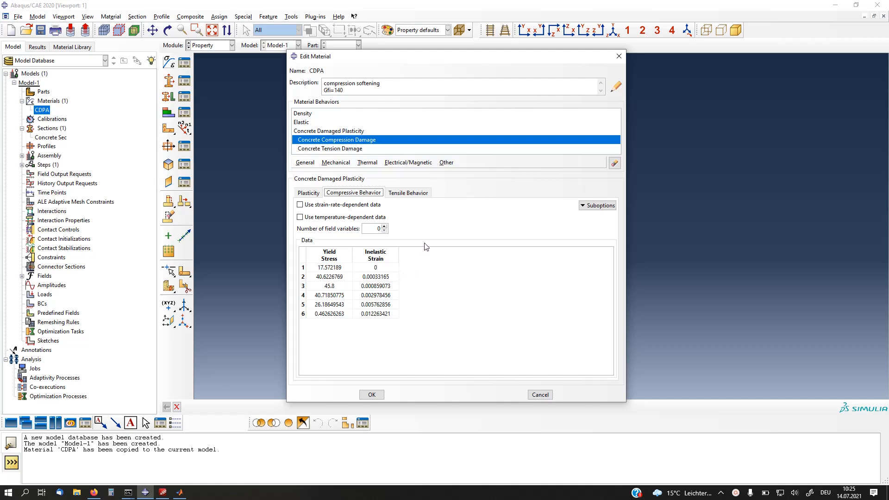
click(333, 269)
key(Down)
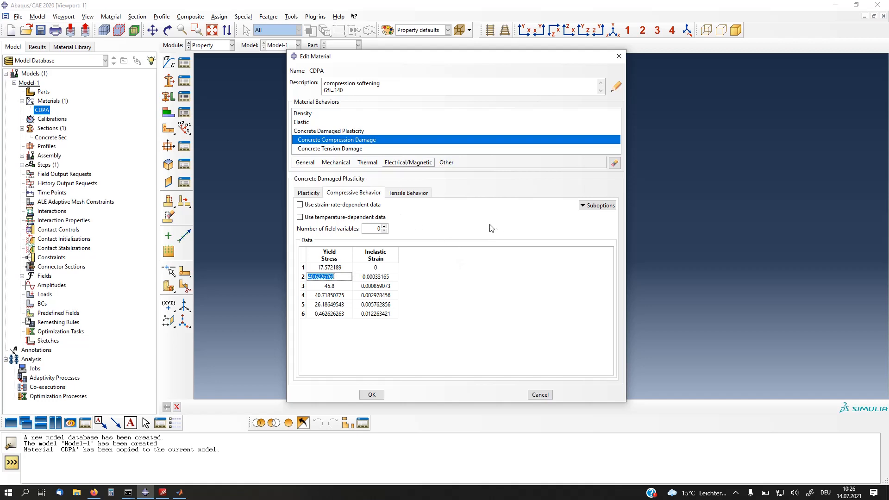
click(344, 141)
drag(407, 175, 420, 175)
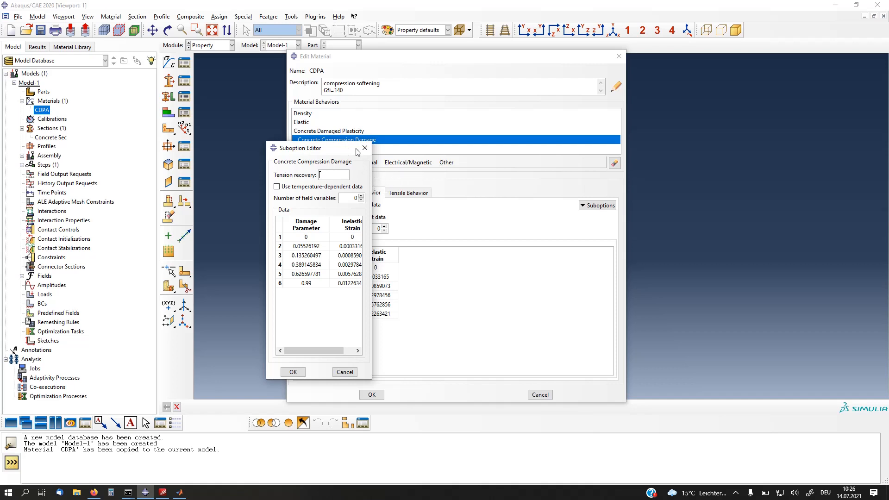
drag(356, 148, 222, 138)
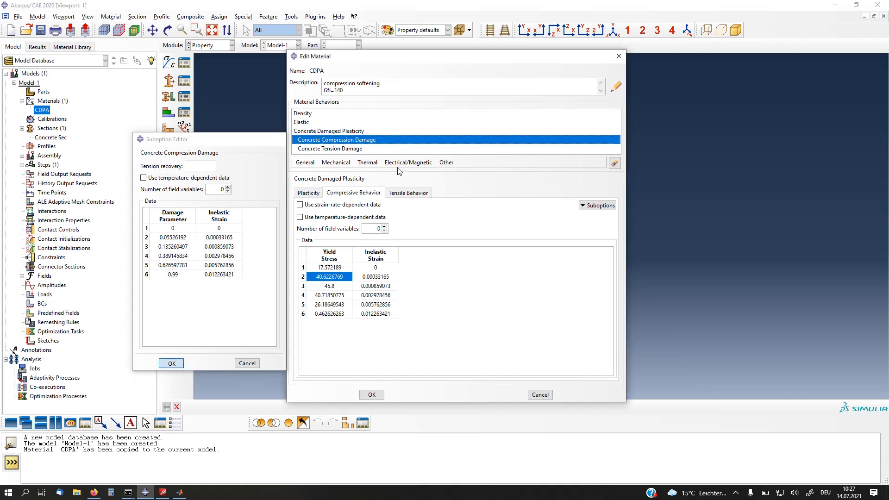
Step: Examine the Concrete Tension Damage suboption and its compression recovery setting, and close the suboption editor
click(324, 148)
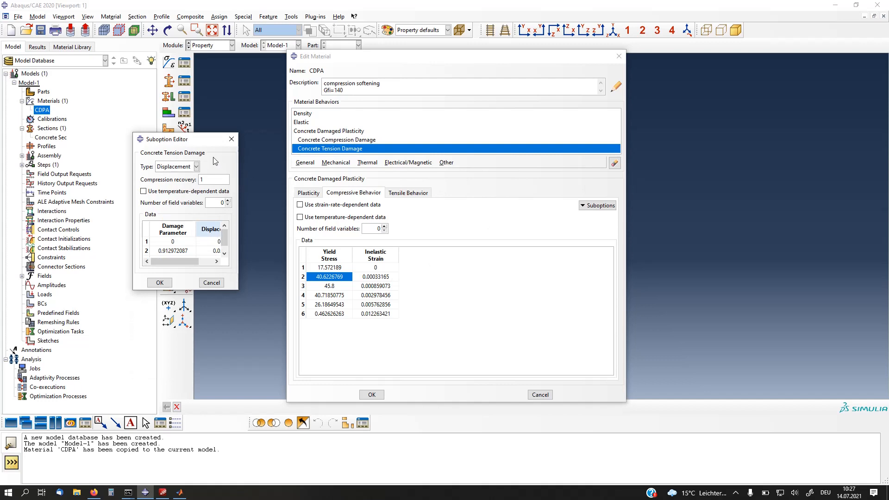
drag(187, 140, 259, 94)
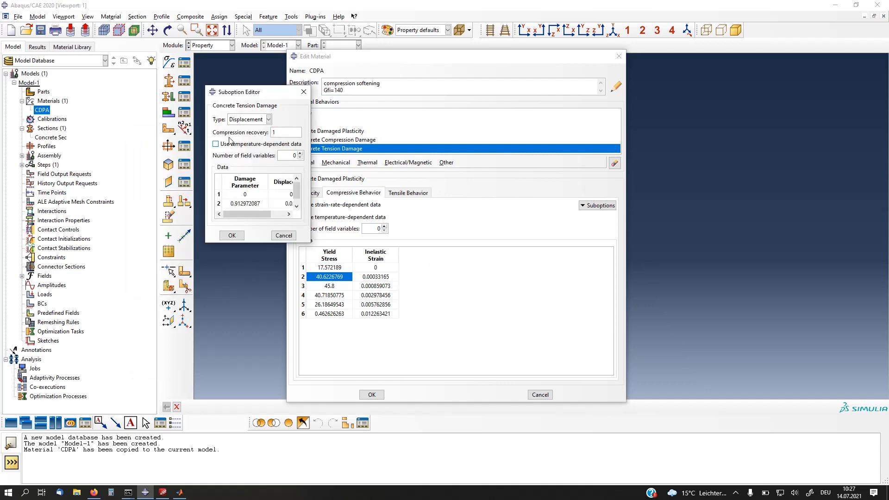
double_click(286, 133)
click(232, 236)
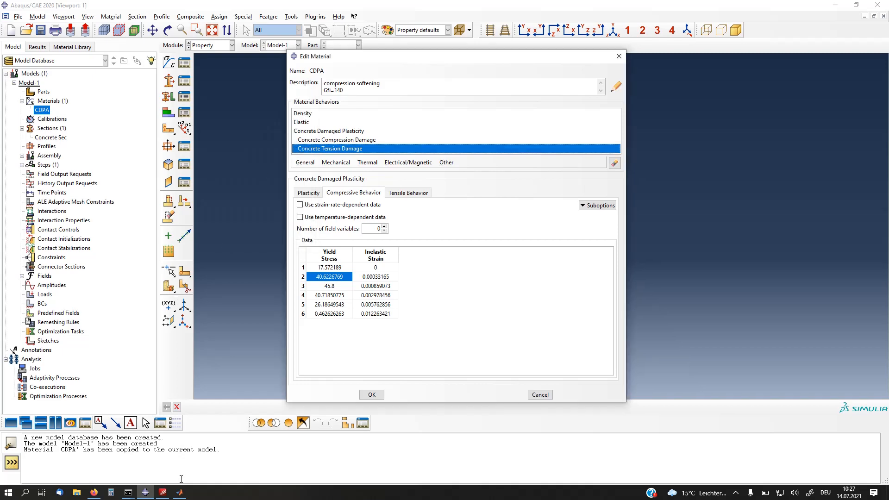
Step: Switch to the abaqus_cdpa setup tool in MATLAB and compare its plastic strain plots with the SIMULIA documentation on compressive behavior
click(180, 493)
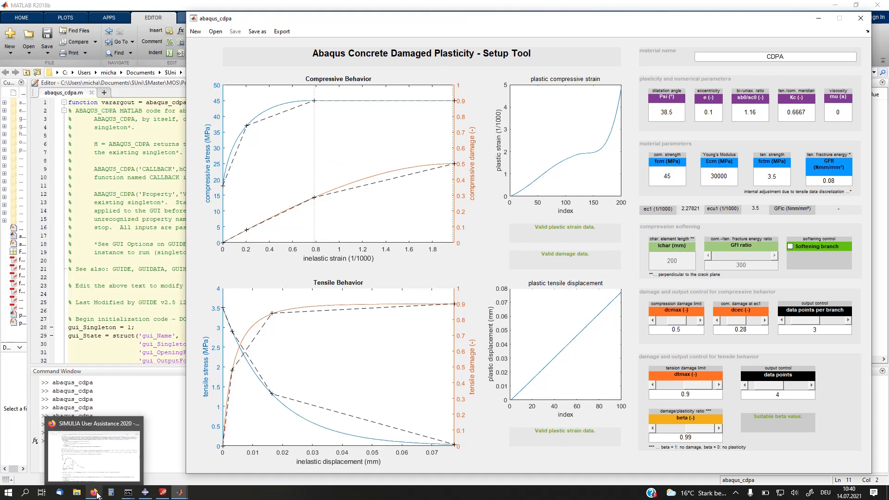
click(98, 456)
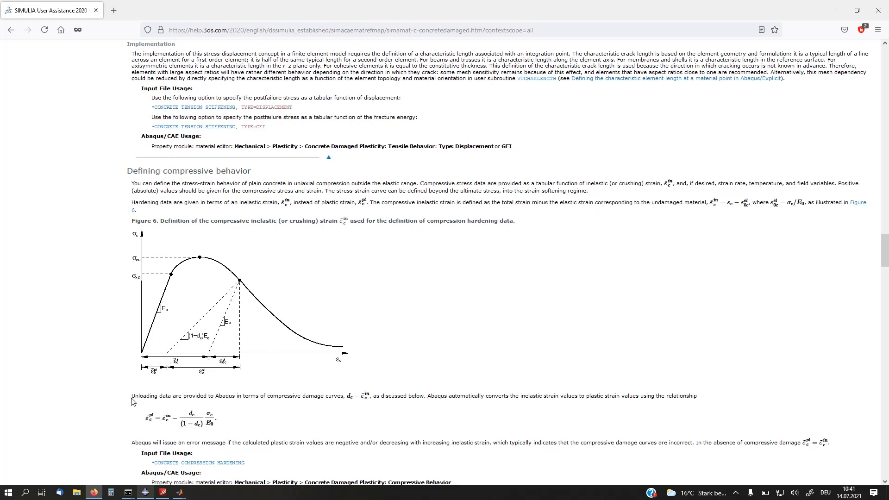
mouse_move(179, 494)
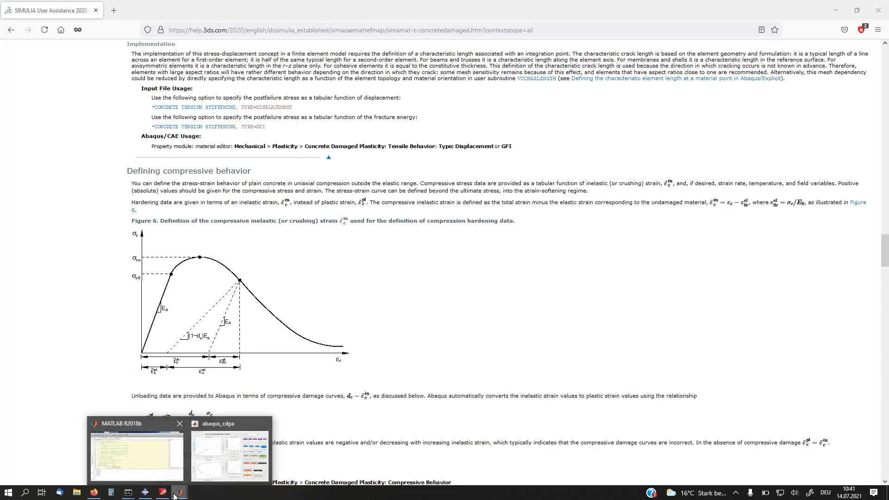
click(210, 473)
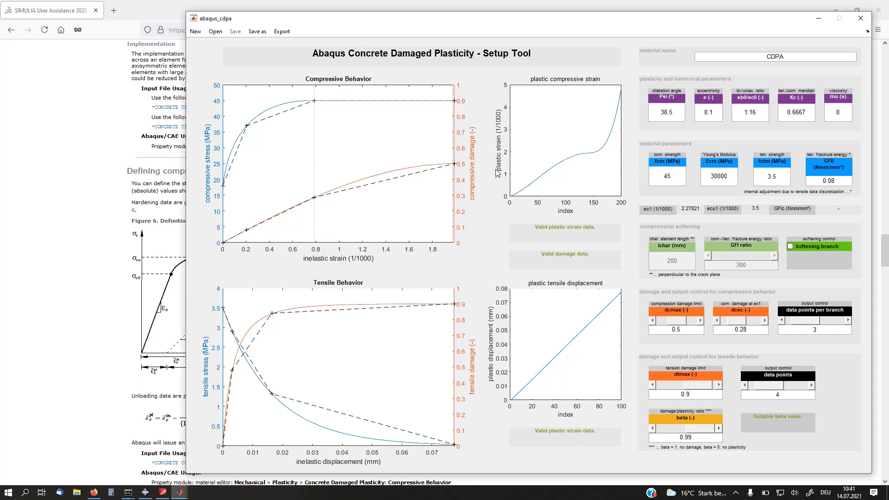
click(48, 308)
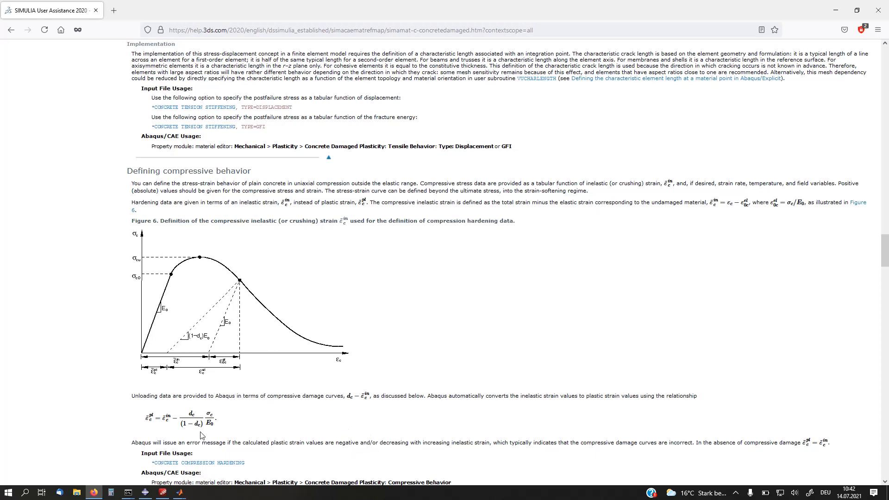
mouse_move(182, 494)
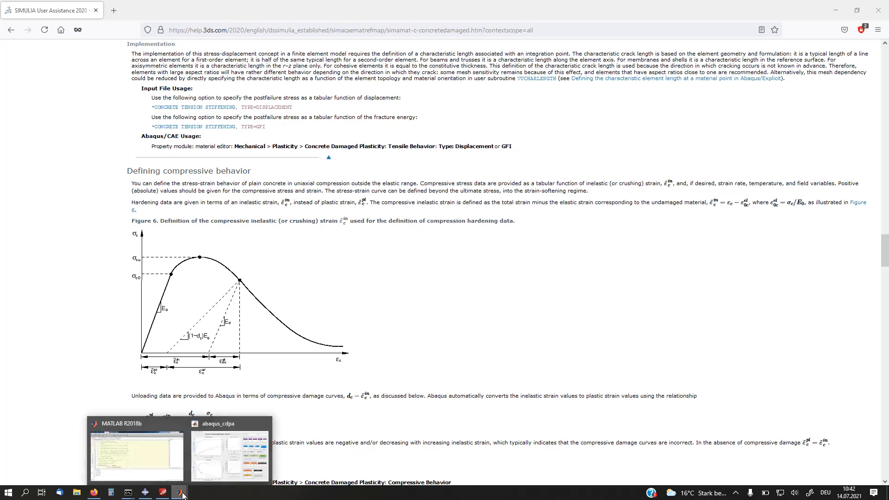
click(248, 443)
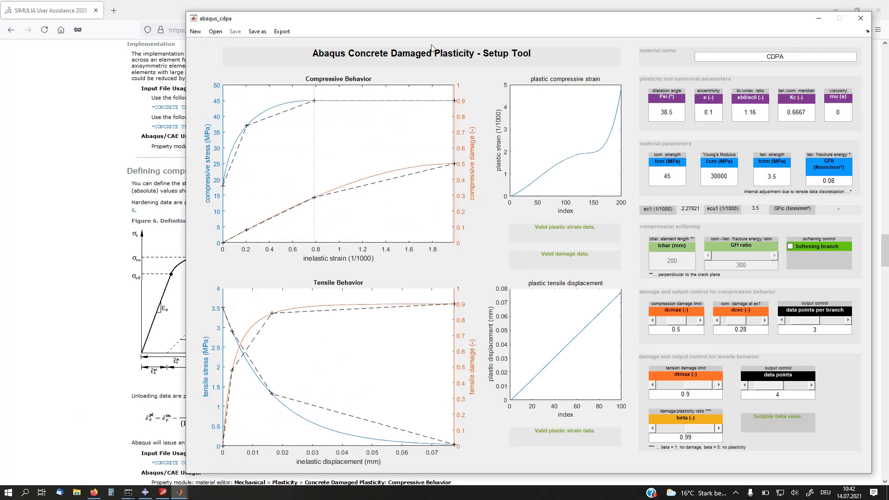
drag(440, 24, 344, 23)
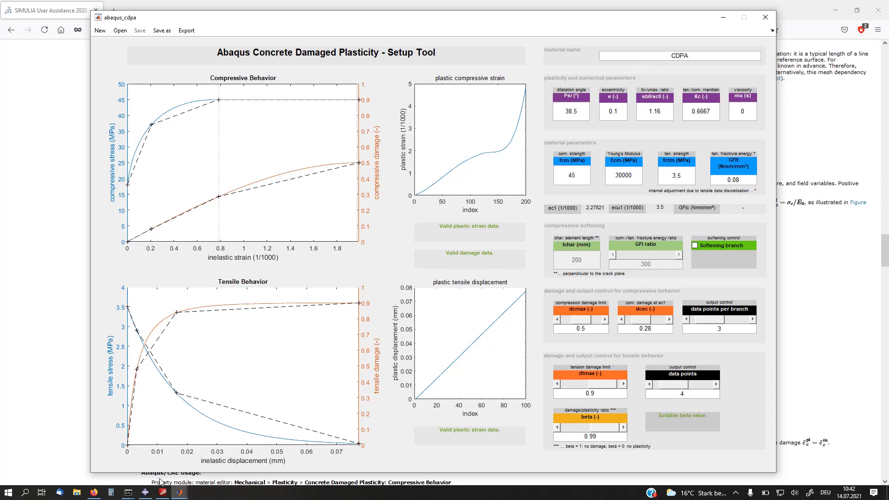
Step: Switch to Abaqus/CAE and close the CDPA material editor without saving the changes
click(148, 490)
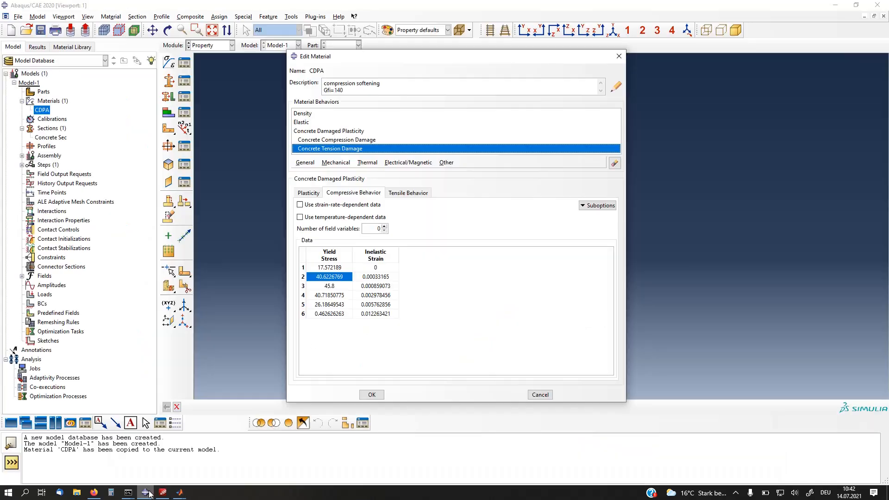
click(619, 56)
click(454, 244)
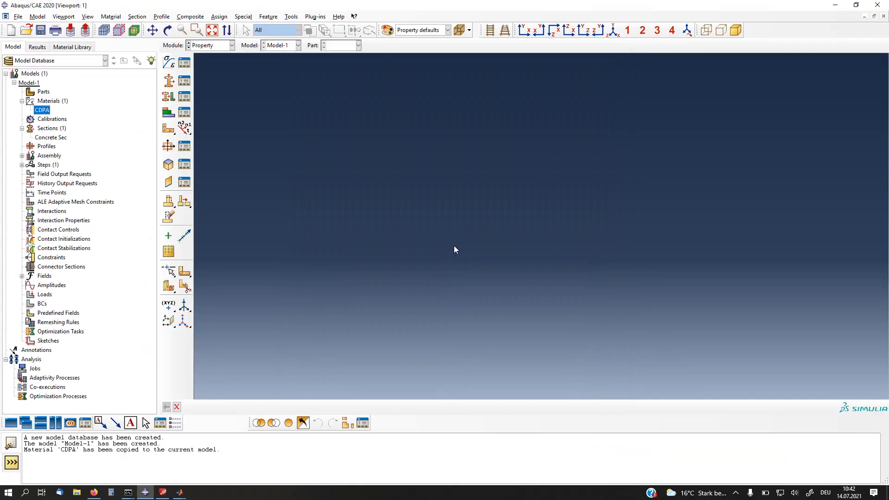
Step: Check the material assigned to the Concrete Sec section, and reopen the CDPA material definition to check it
double_click(52, 139)
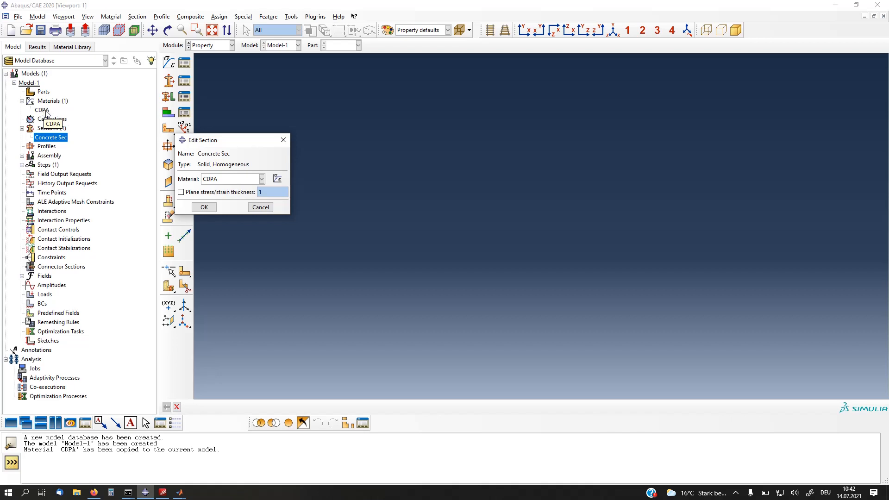
click(204, 211)
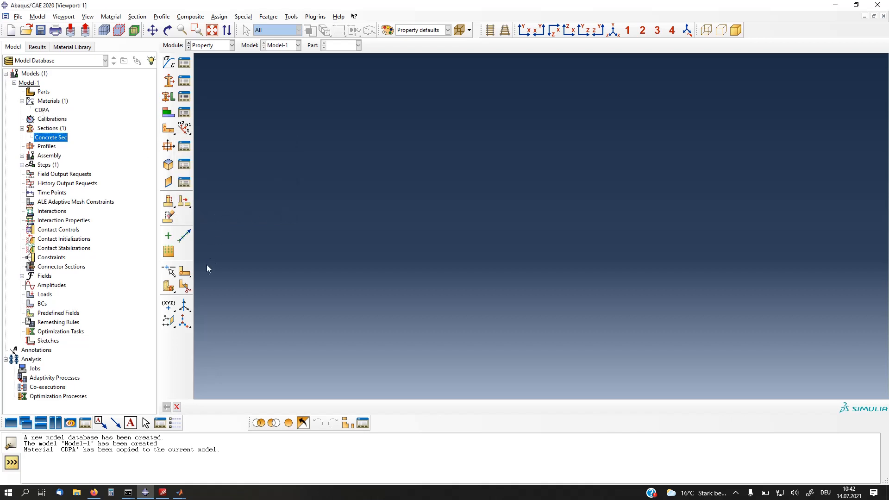
double_click(48, 111)
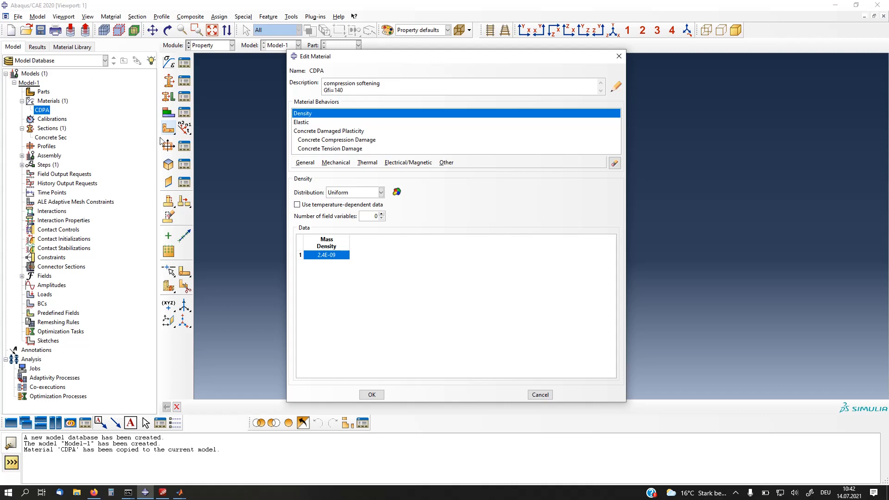
click(619, 56)
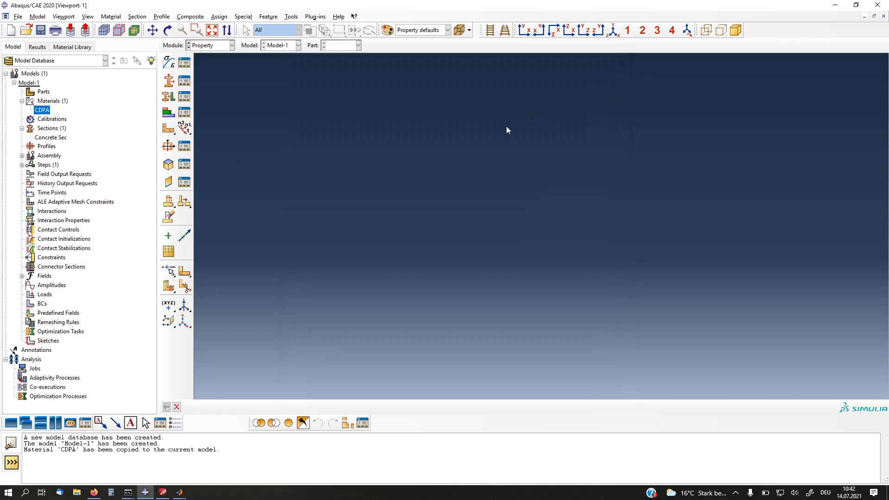
Step: Compare the Concrete Sec section definition in Abaqus/CAE with the abaqus_cdpa setup tool, ending in the setup tool
click(179, 492)
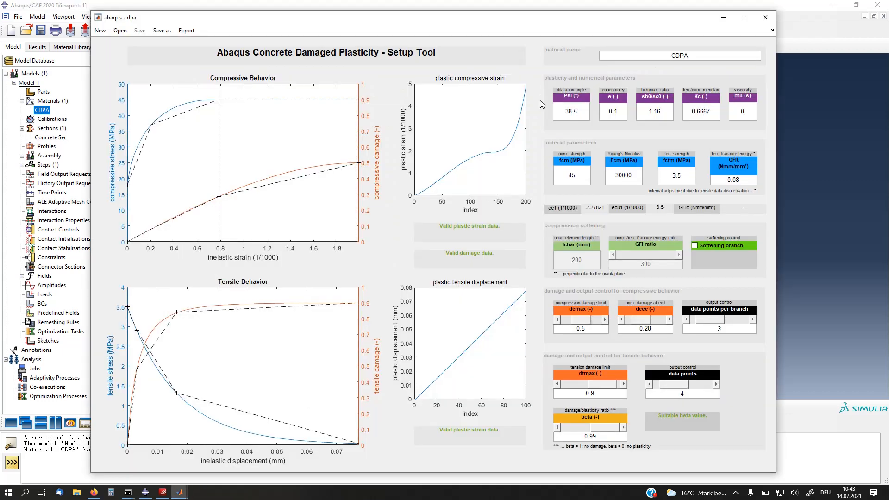
double_click(52, 138)
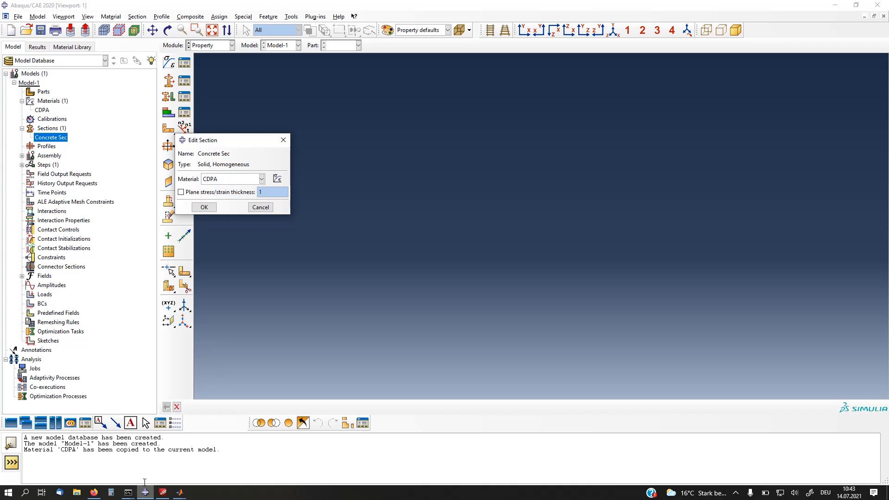
key(alt+Tab)
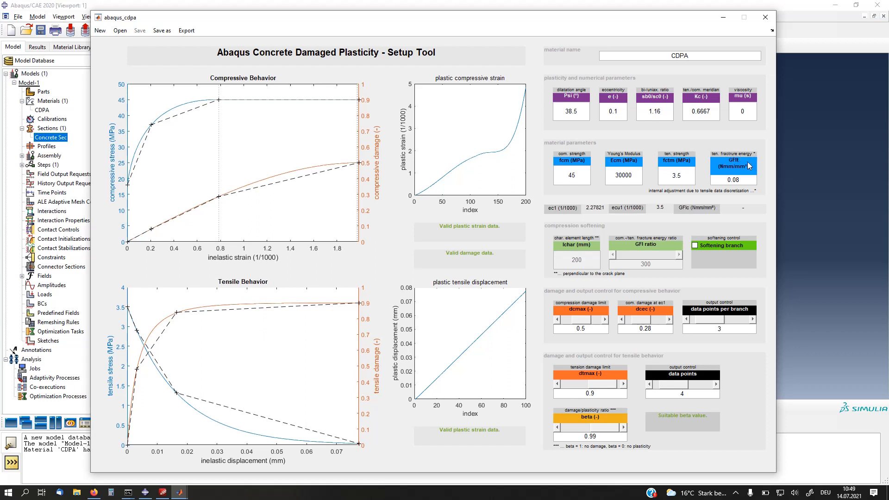
Step: Set the compressive strength fcm to 35 MPa and the Young's Modulus Ecm to 30000 MPa
double_click(582, 176)
click(585, 175)
text(35)
click(628, 174)
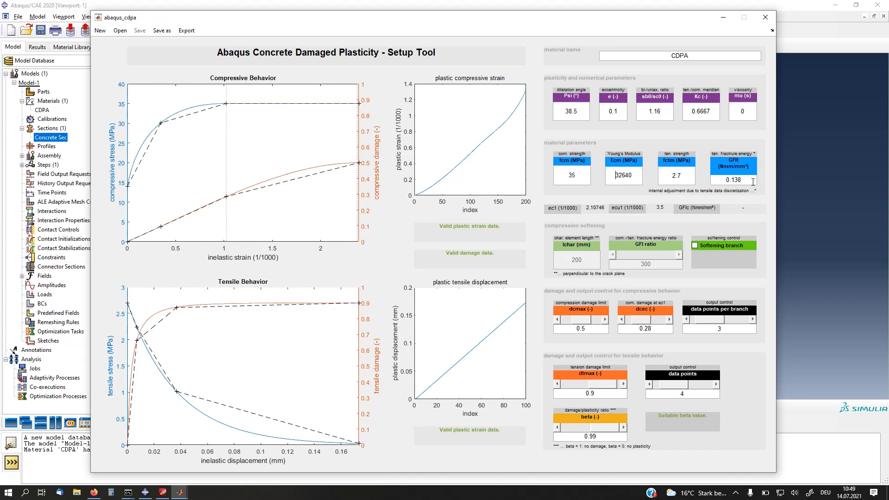
double_click(632, 176)
text(30000)
click(683, 180)
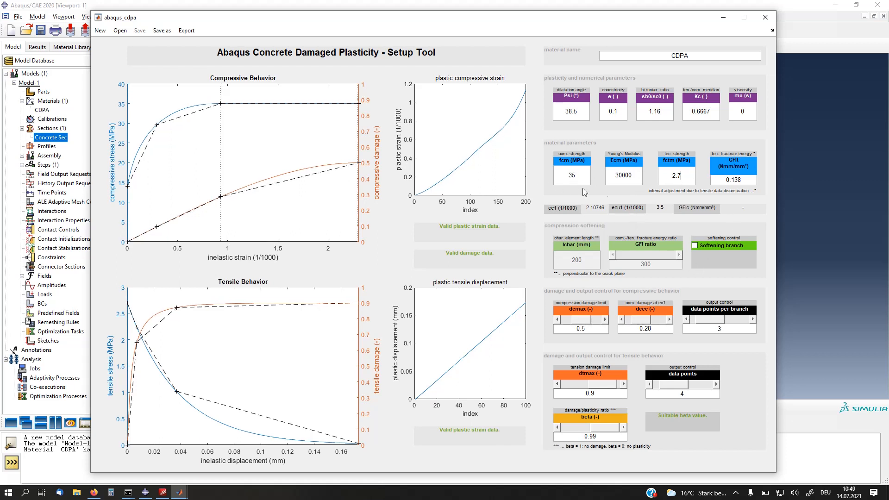
Step: Set the compressive strength fcm to 45 MPa and the compressive output control to 8 data points per branch
double_click(564, 175)
text(45)
click(627, 173)
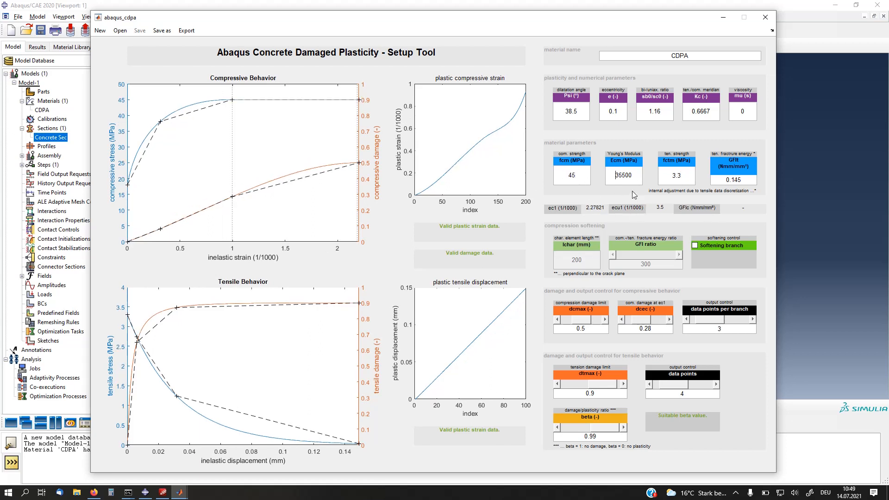
click(577, 174)
click(749, 323)
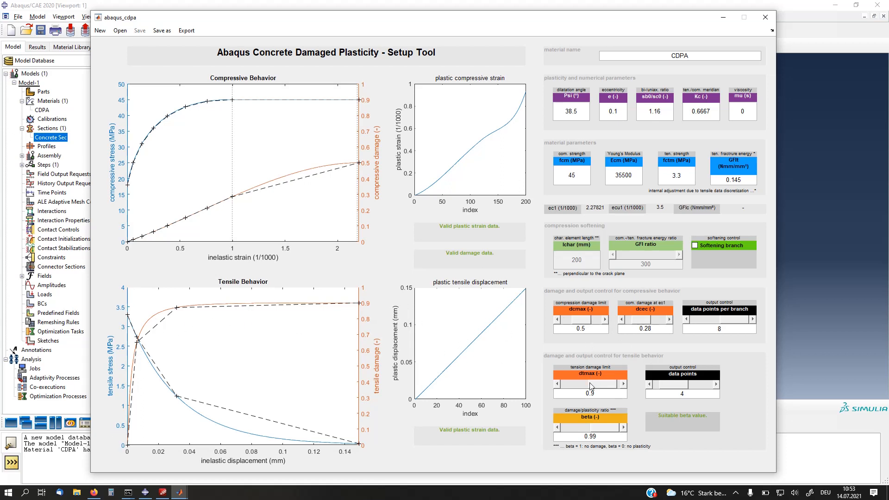
Step: Set the tension damage limit dtmax to 0.52 and try a lower beta ratio before restoring it to 0.99
drag(602, 384, 583, 384)
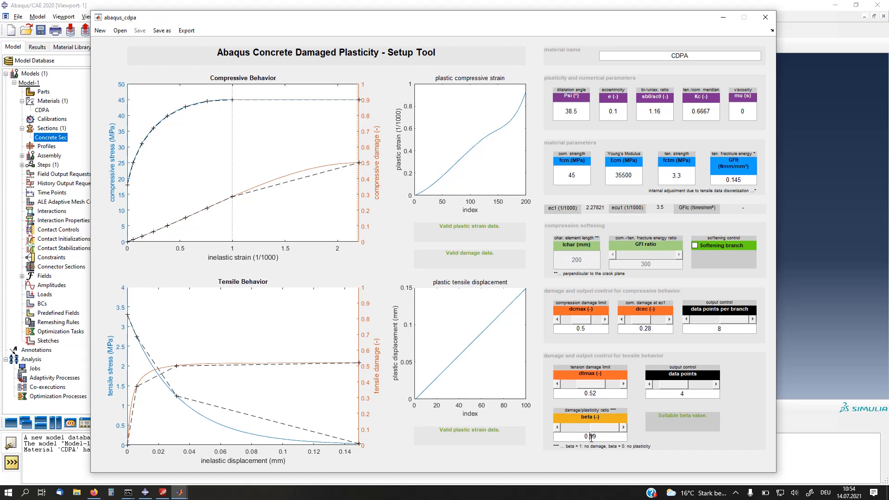
key(BackSpace)
key(BackSpace)
text(8)
click(599, 396)
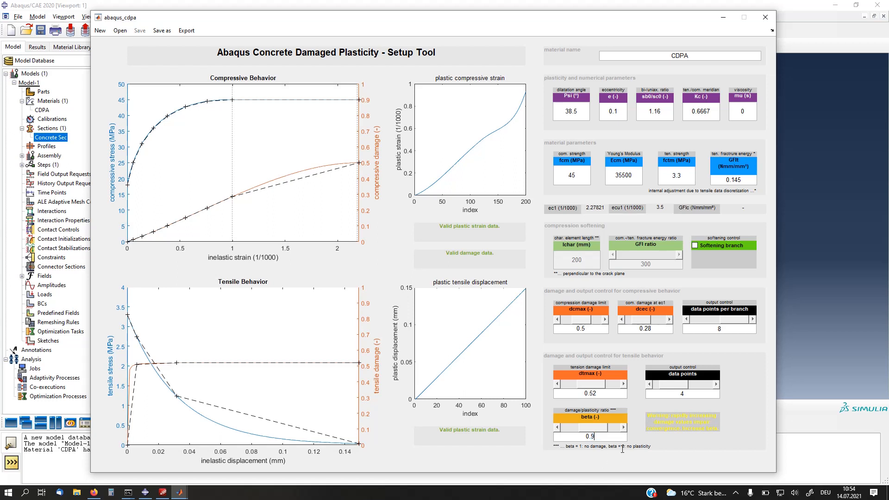
click(597, 435)
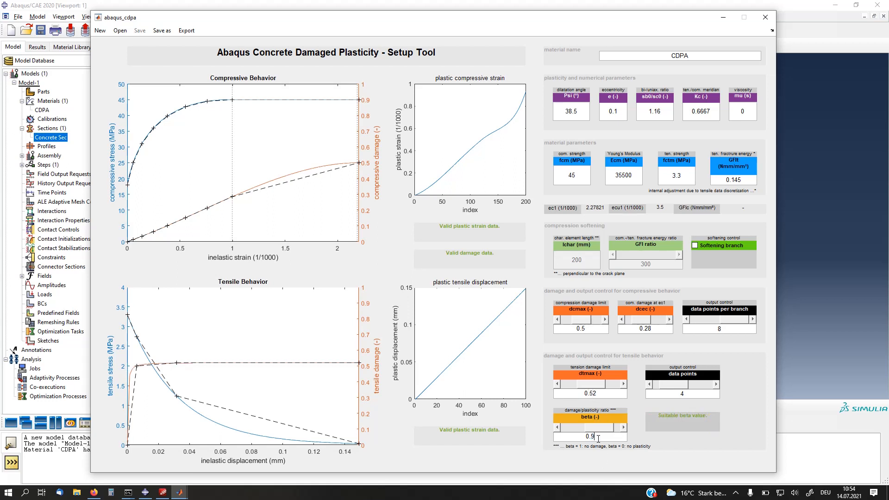
text(9)
click(617, 394)
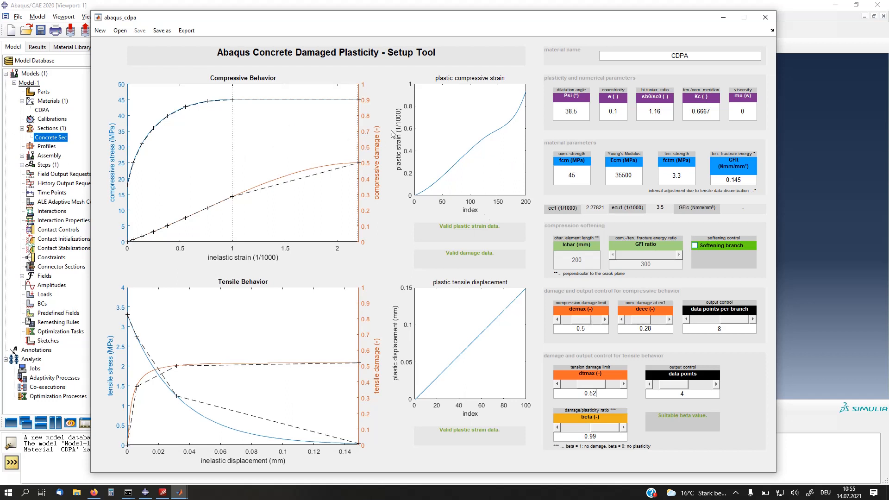
Step: Enable the compression softening branch and set the compressive-to-tensile fracture energy ratio to 400
click(720, 247)
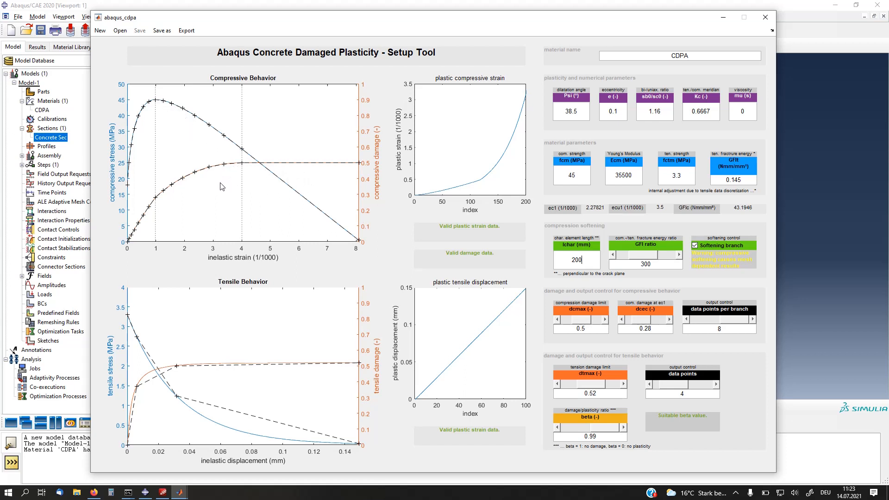
double_click(646, 263)
text(400)
key(Return)
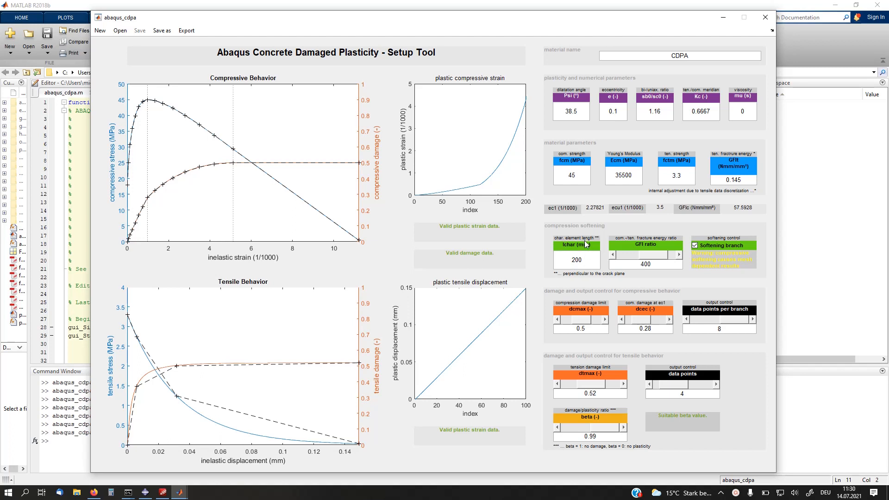
Step: Set the fracture energy ratio back to 300 and open the characteristic element length lchar for editing
double_click(644, 267)
text(300)
key(Return)
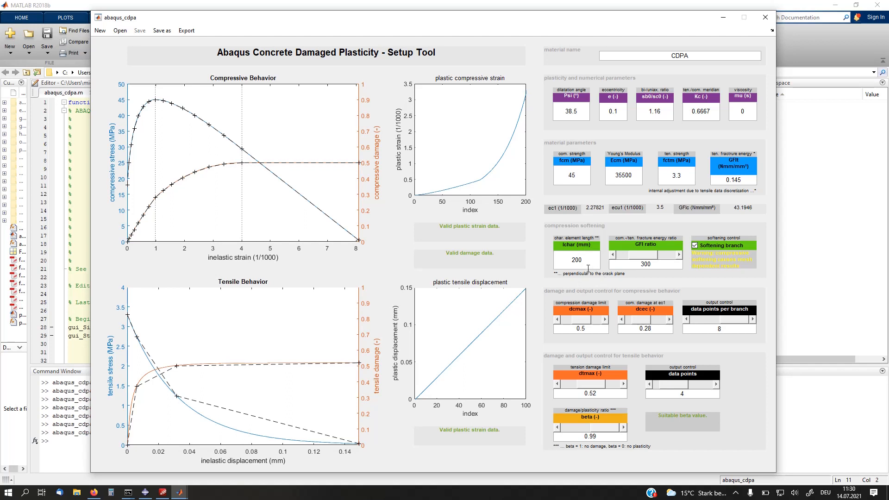
drag(581, 260, 572, 260)
click(623, 269)
double_click(578, 262)
click(575, 258)
double_click(574, 262)
Step: Start a new CDPA parameter set with default values and set the viscosity mu to 1e-4
click(100, 30)
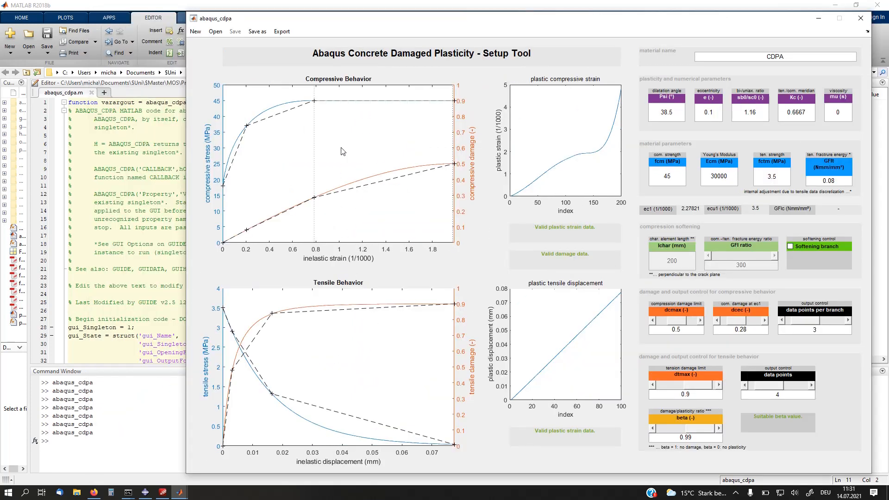
drag(343, 28, 228, 30)
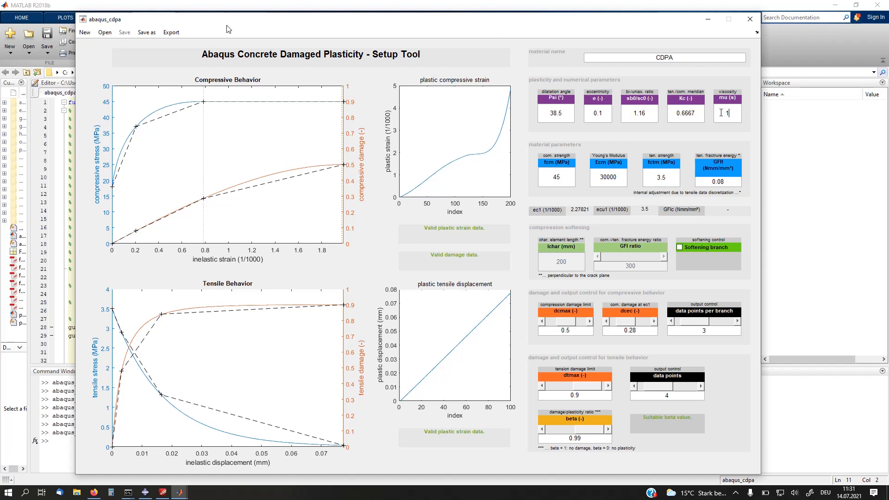
text(e-4)
key(Return)
Step: Set the compressive strength fcm to 56 MPa and the Young's Modulus Ecm to 38000 MPa
double_click(564, 177)
text(56)
double_click(608, 176)
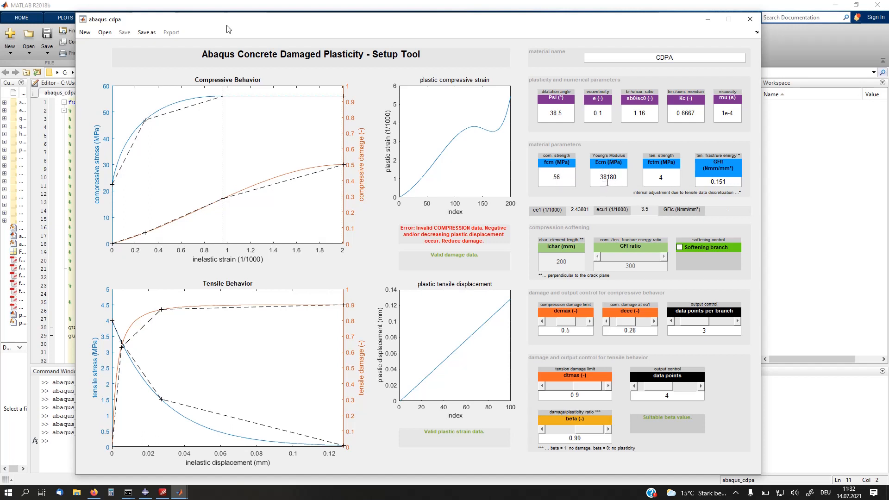
double_click(606, 178)
click(610, 181)
drag(608, 178, 617, 177)
text(000)
Step: Set the tensile strength fctm to 3.8 MPa and the tensile fracture energy to 0.14 Nmm/mm²
click(662, 177)
drag(663, 180, 656, 170)
click(663, 179)
text(3.8)
key(Return)
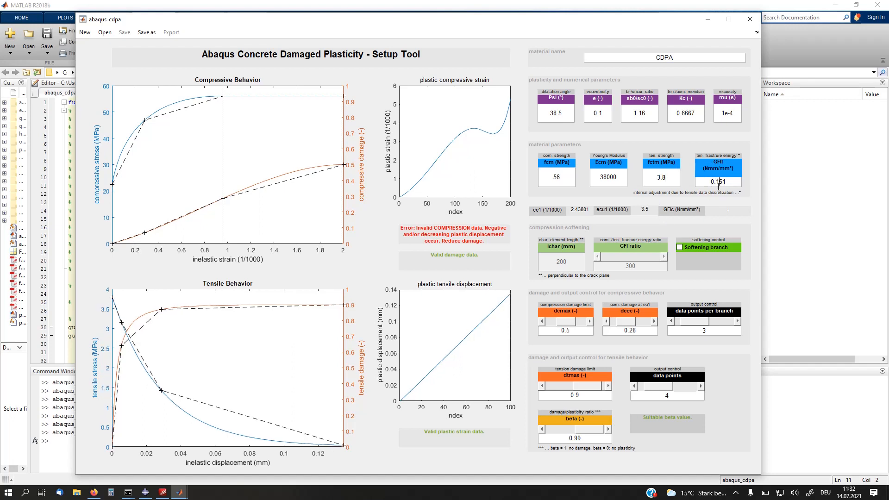
drag(720, 182, 735, 183)
text(4)
click(661, 178)
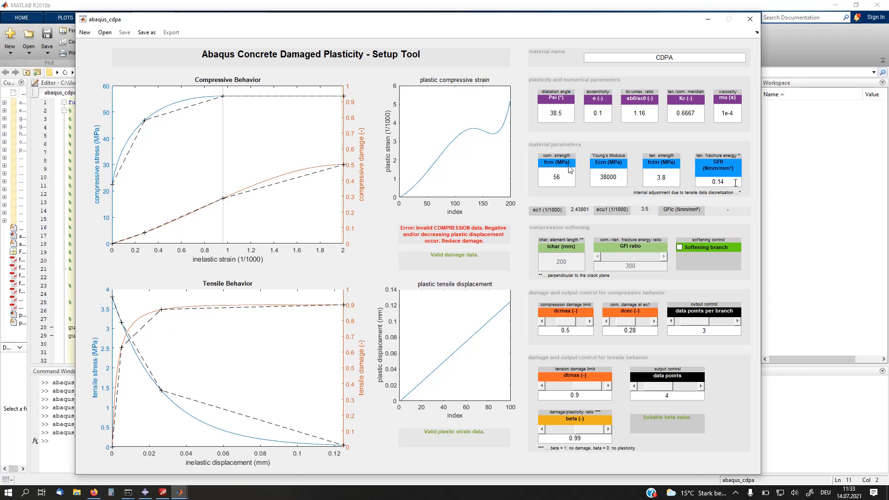
Step: Adjust the compressive damage at ec1 (dcec) to 0.32 so that the plastic strain data become valid
click(607, 322)
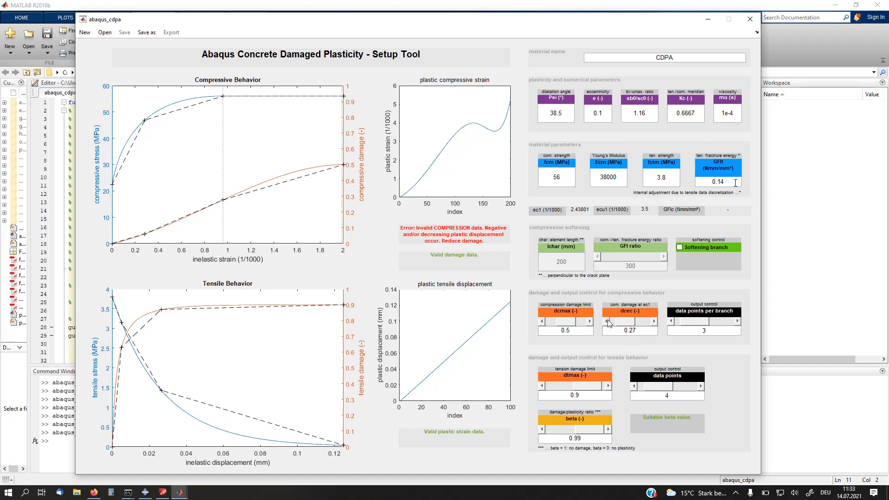
click(607, 322)
click(654, 324)
click(654, 324)
click(654, 324)
click(654, 322)
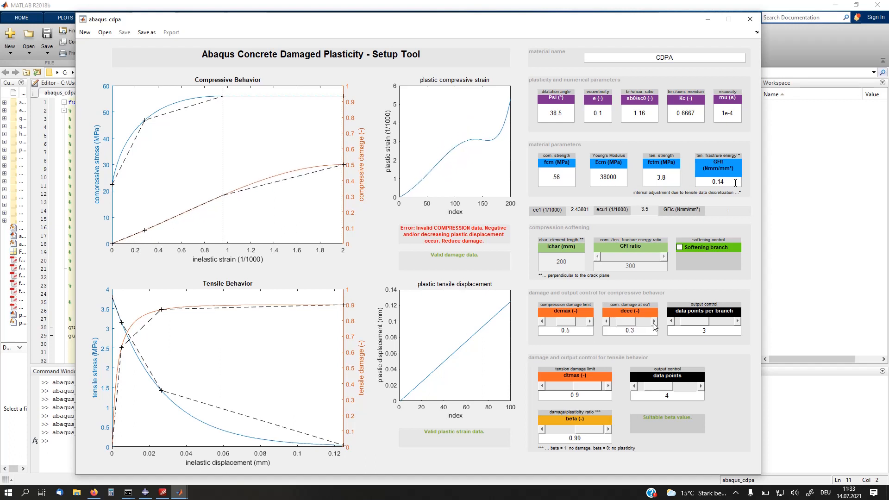
click(653, 322)
click(654, 322)
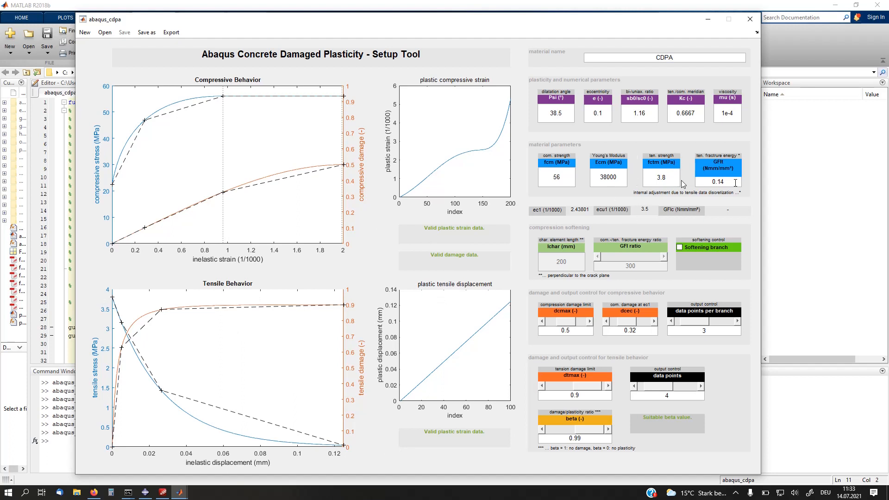
Step: Set the tensile strength fctm to 3 MPa and the tension damage limit dtmax to 0.7
drag(661, 179, 666, 179)
key(BackSpace)
click(736, 181)
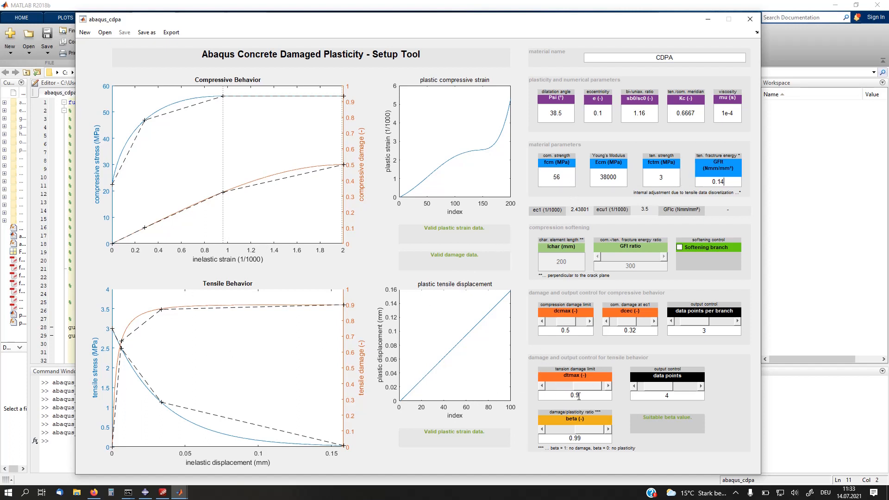
key(BackSpace)
text(7)
key(Return)
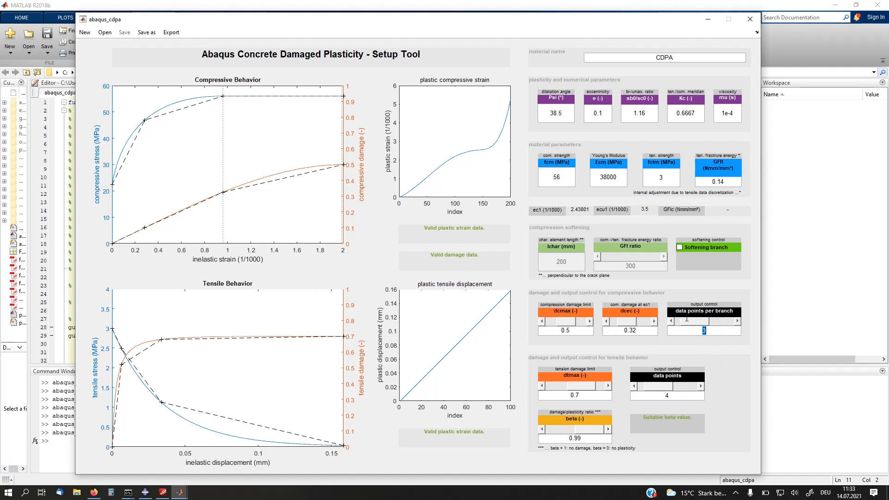
Step: Set the compressive output to 5 data points per branch, and try beta 0.98 before restoring it to 0.99
key(Return)
click(589, 439)
click(673, 396)
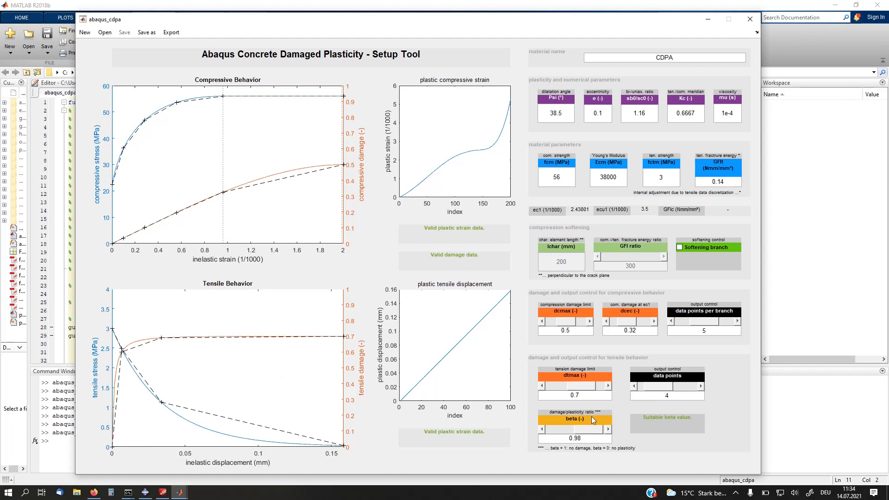
click(581, 436)
click(690, 413)
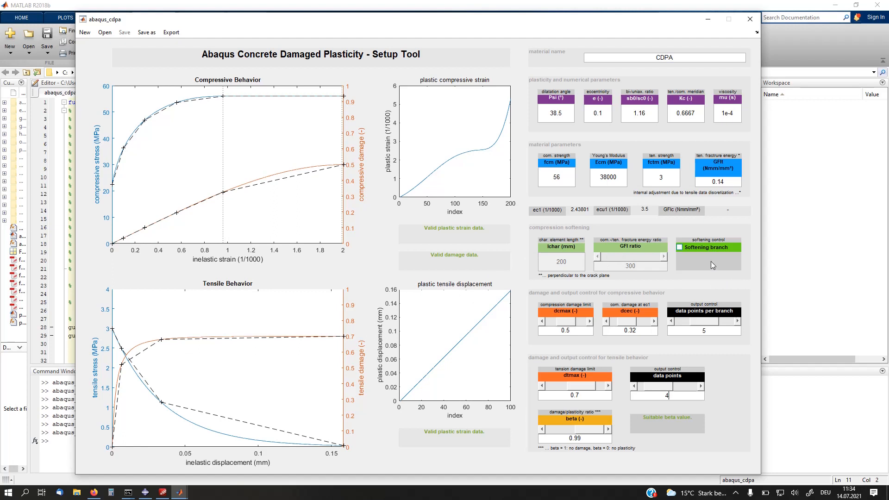
Step: Enable the compression softening branch and set the characteristic element length lchar to 50 mm
click(679, 248)
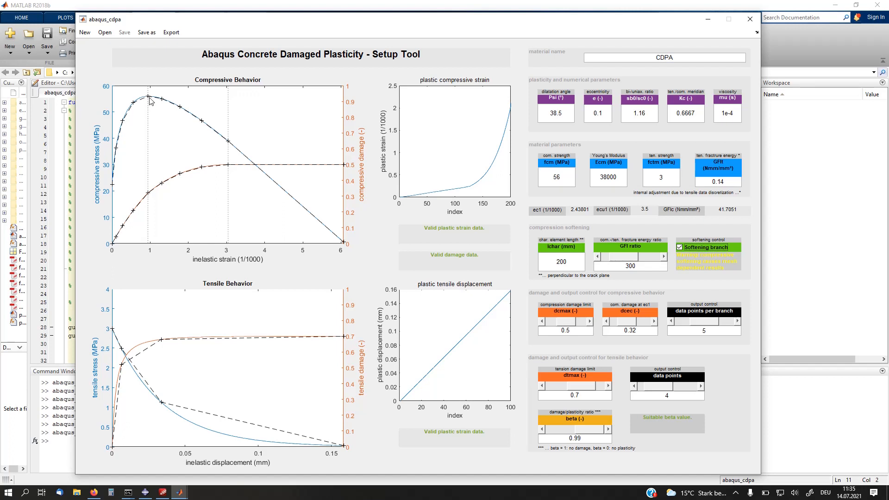
click(580, 266)
text(50)
click(640, 265)
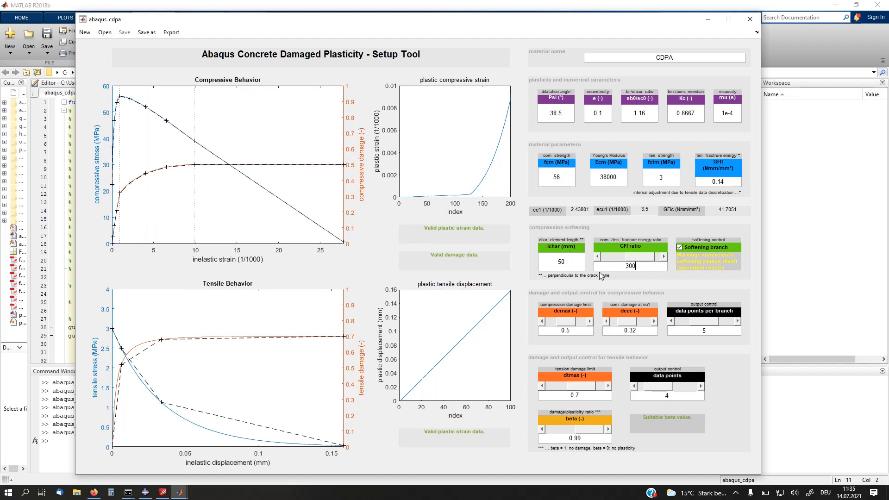
Step: Set the compressive-to-tensile fracture energy ratio to 250
double_click(631, 266)
text(250)
key(Tab)
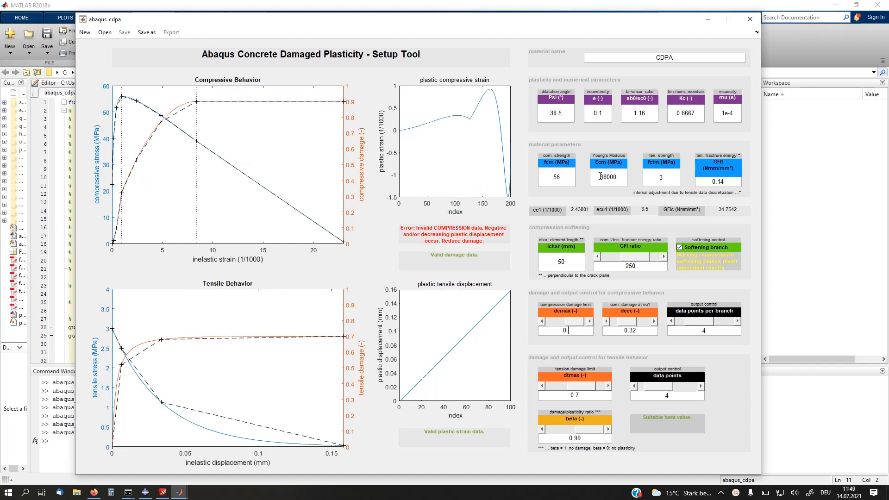
Step: Set the compression damage limit dcmax to 0.7 and try raising the damage at ec1 (dcec) to 0.36
key(Return)
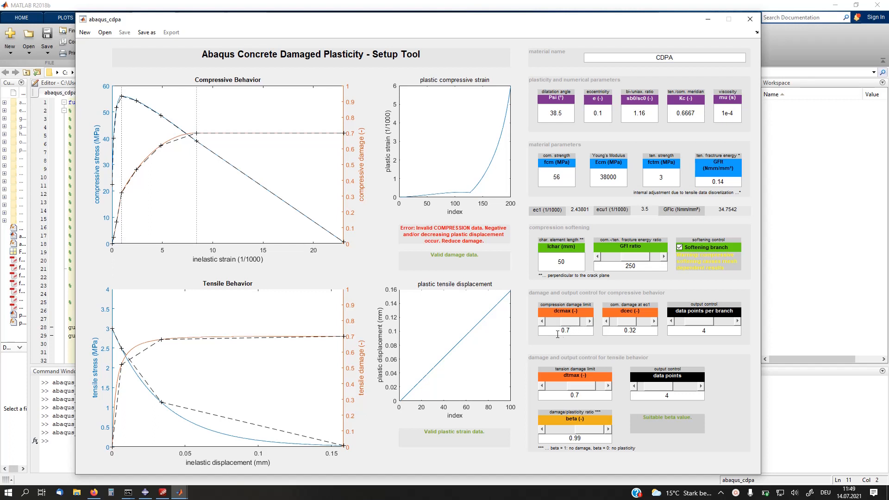
click(654, 322)
click(654, 321)
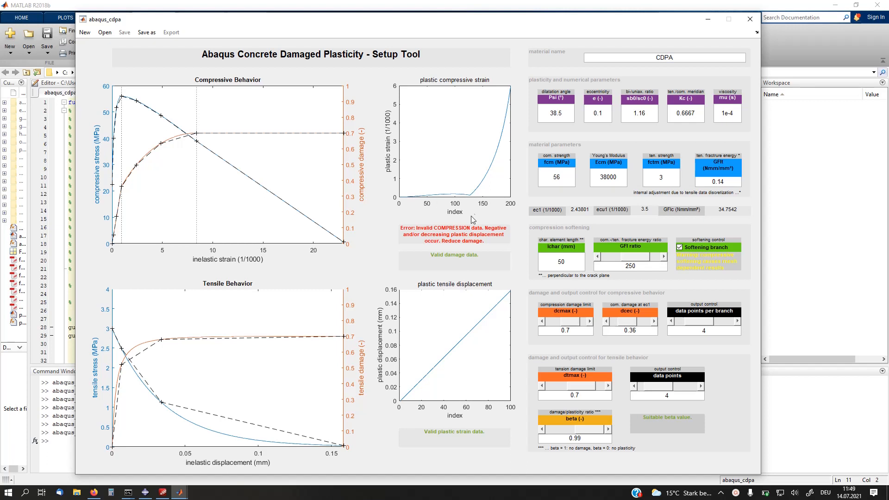
Step: Lower the compressive damage at ec1 (dcec) to 0.22 and the compression damage limit dcmax to 0.69
click(606, 321)
click(606, 321)
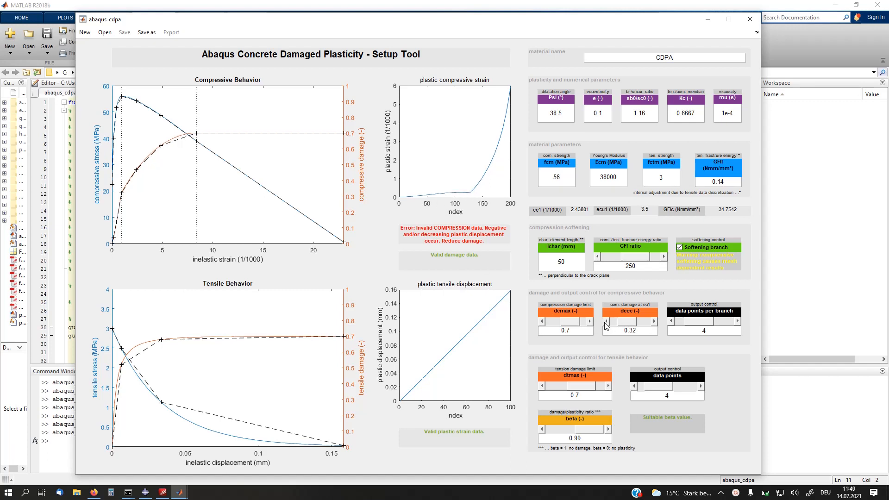
click(605, 323)
click(605, 322)
click(605, 322)
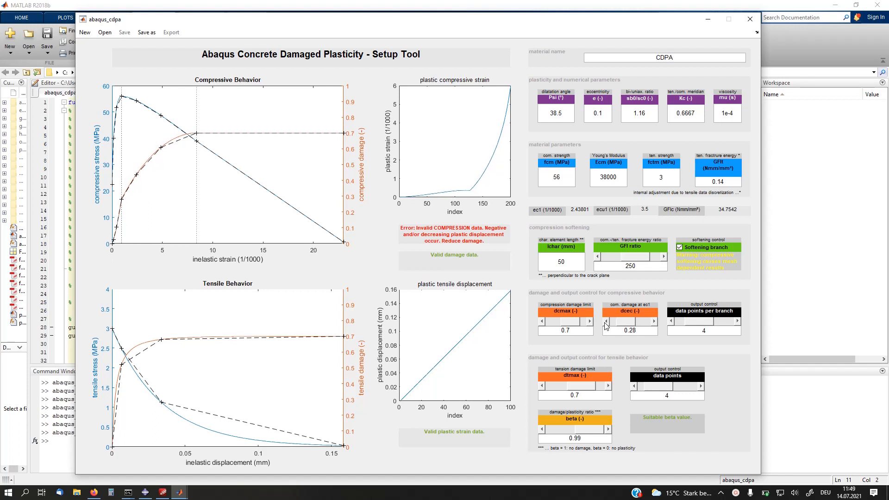
click(605, 323)
click(606, 322)
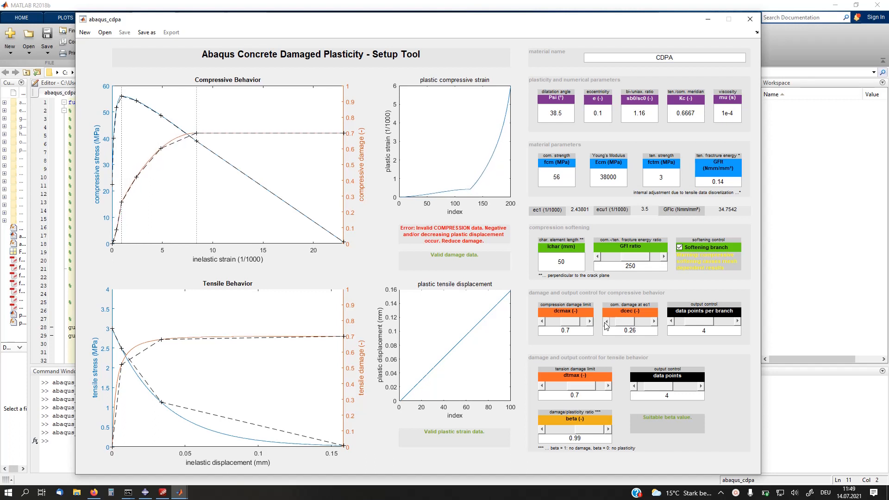
click(605, 322)
click(605, 322)
click(605, 323)
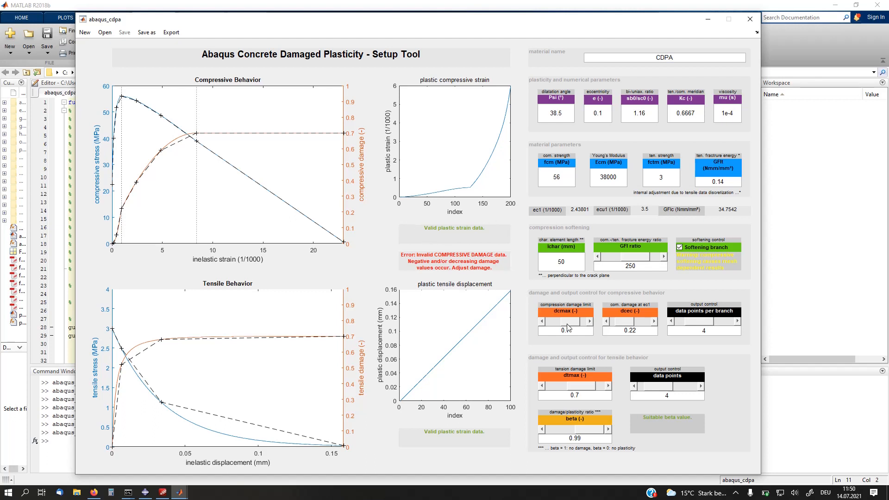
click(542, 322)
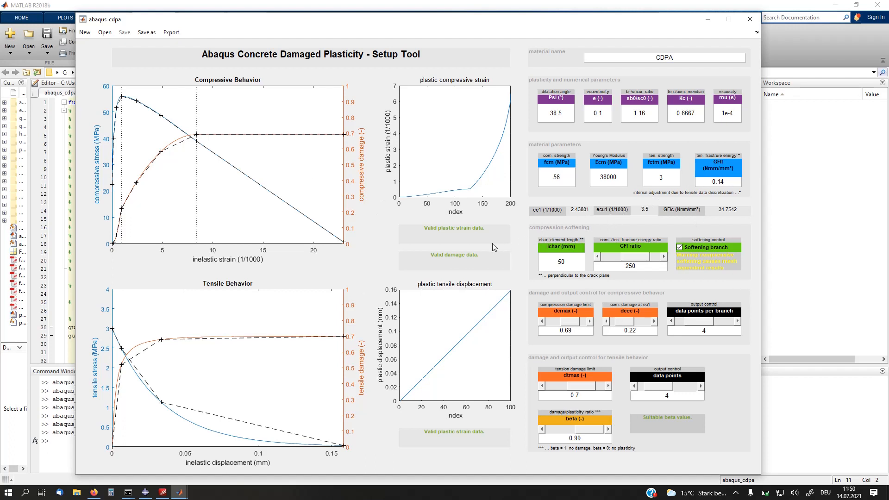
Step: Save the parameters as cdpa on the Desktop, and check the saved file in the file selection without loading it
click(140, 33)
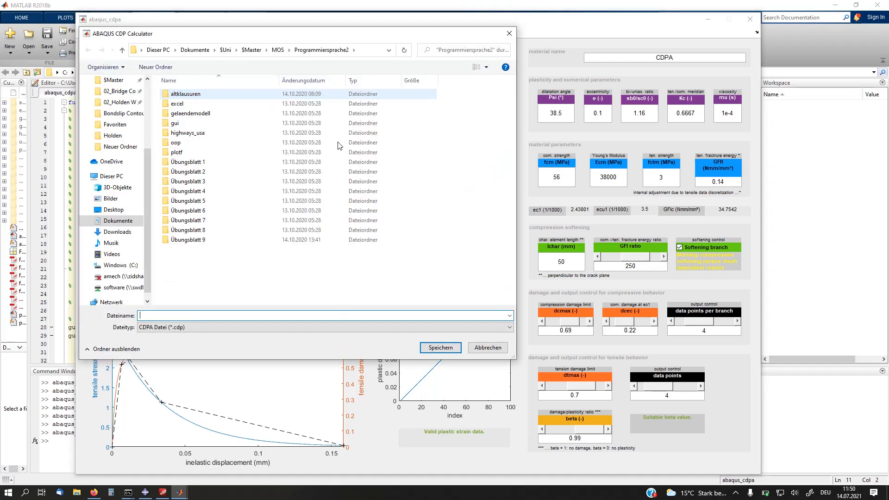
click(111, 210)
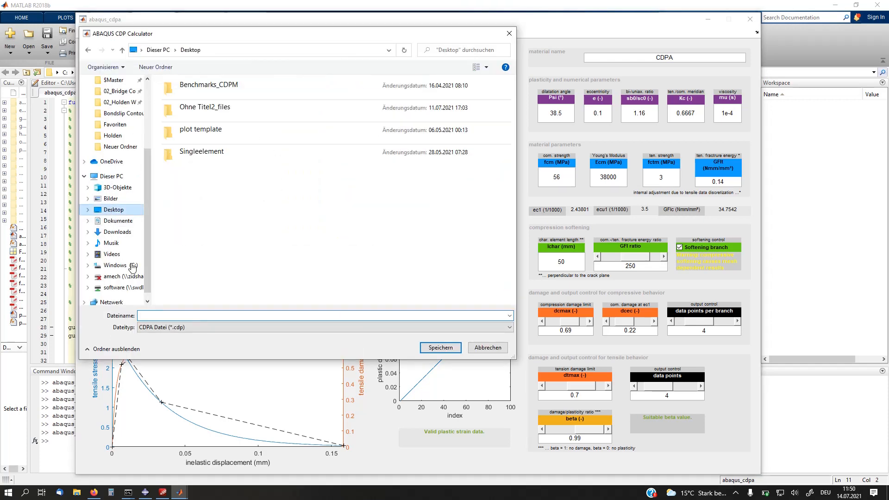
click(166, 317)
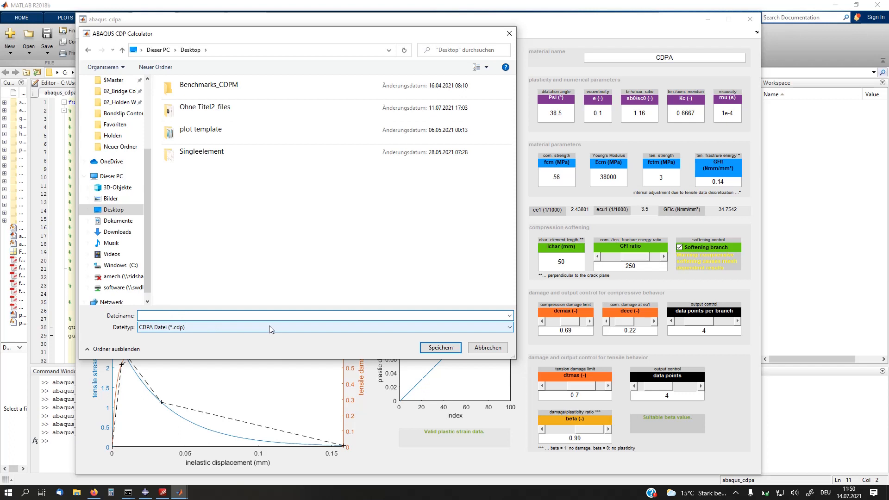
text(cdpa)
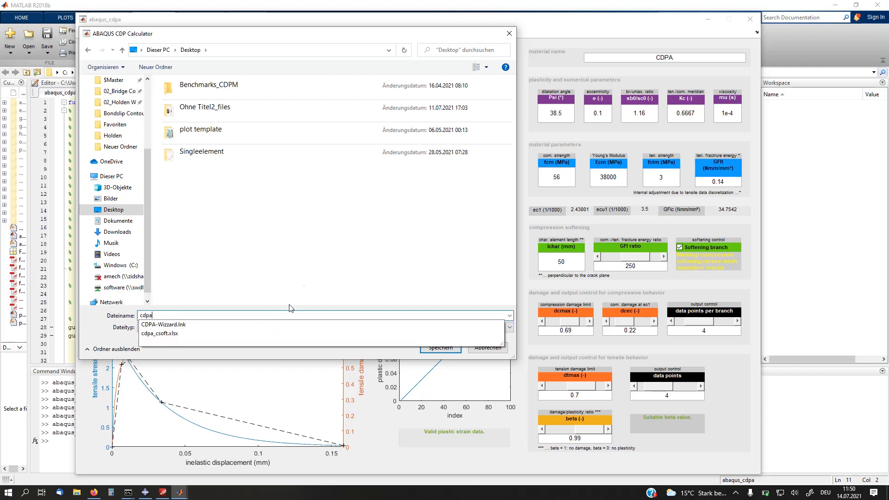
click(272, 233)
click(441, 348)
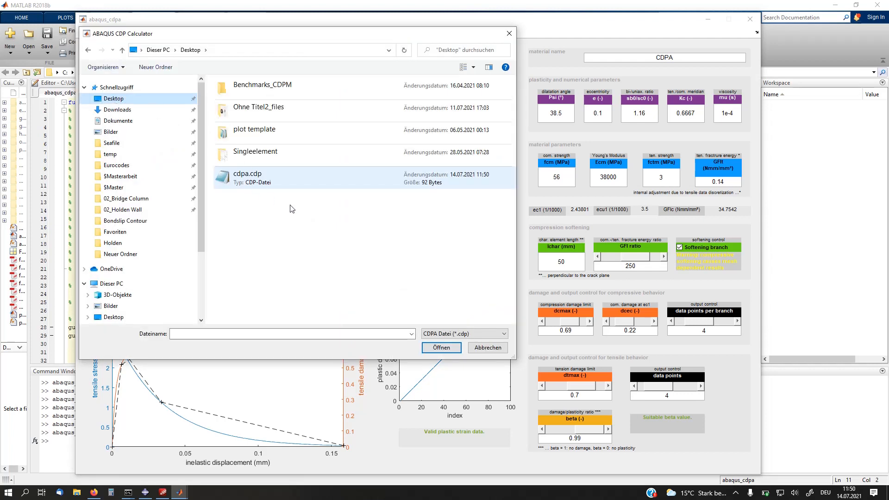
click(262, 191)
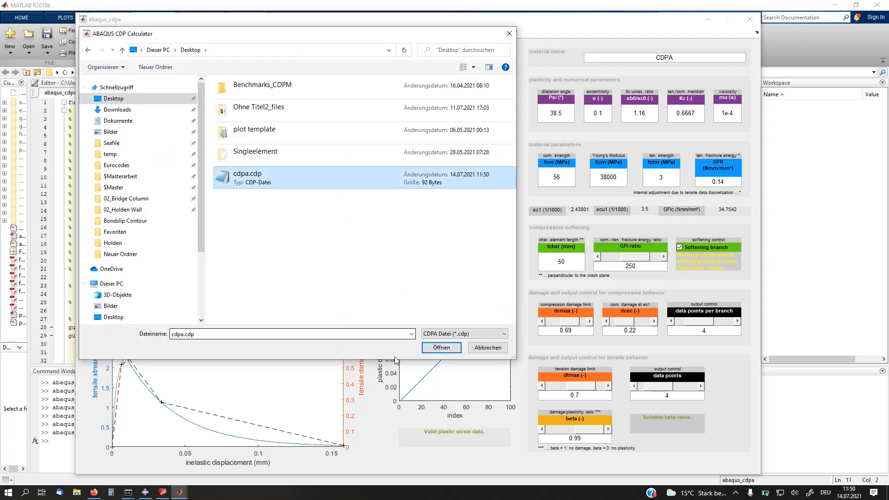
click(490, 349)
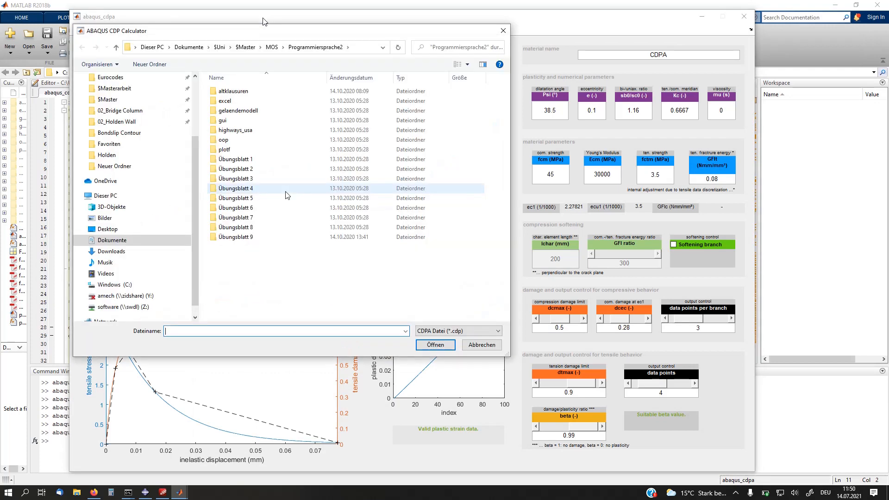
Step: Load the saved parameter file cdpa.cdp from the Desktop into the setup tool
scroll(116, 115, up, 3)
click(107, 77)
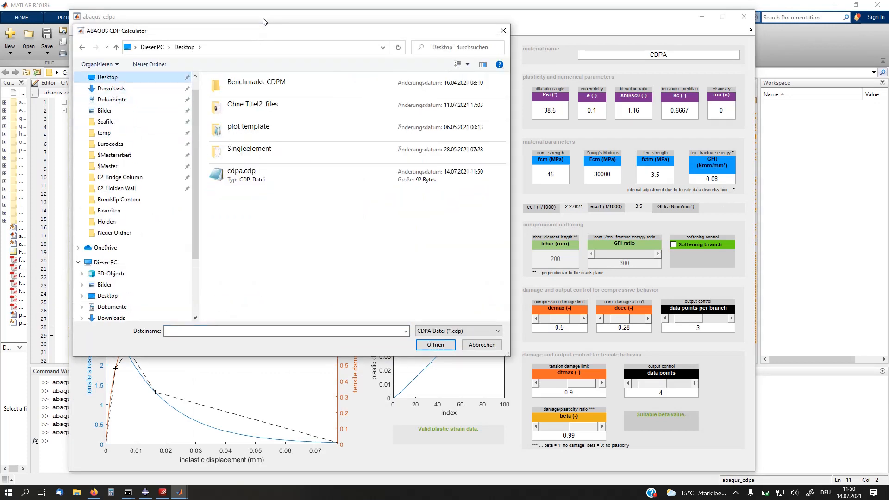
double_click(275, 187)
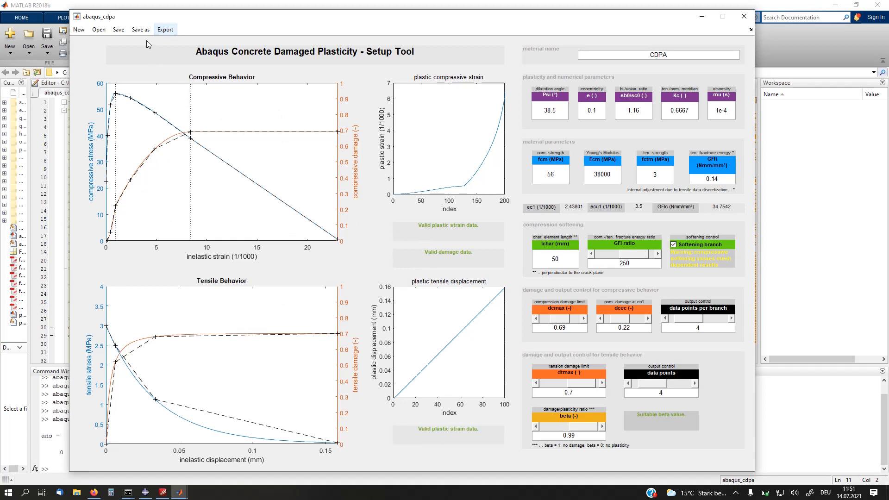
Step: Export the material data to the Desktop as a text file named cdpa_param
click(165, 31)
click(110, 96)
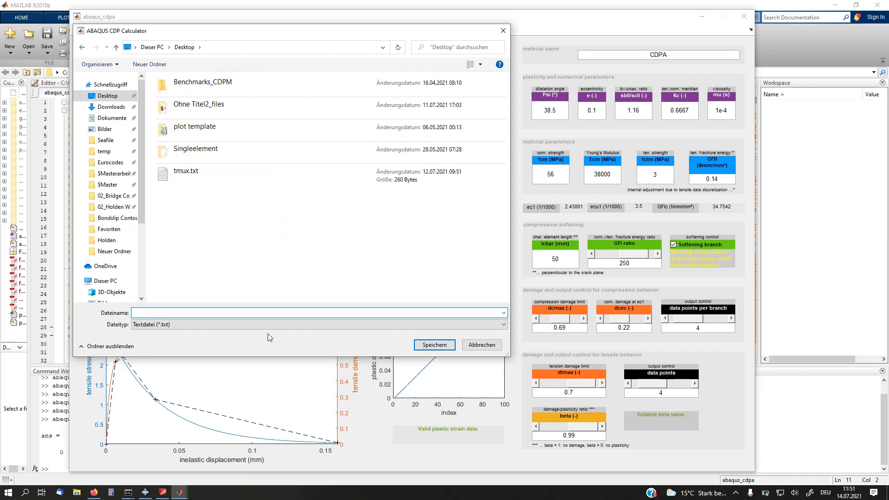
text(cdpa_papr)
key(BackSpace)
key(BackSpace)
text(ram)
key(Return)
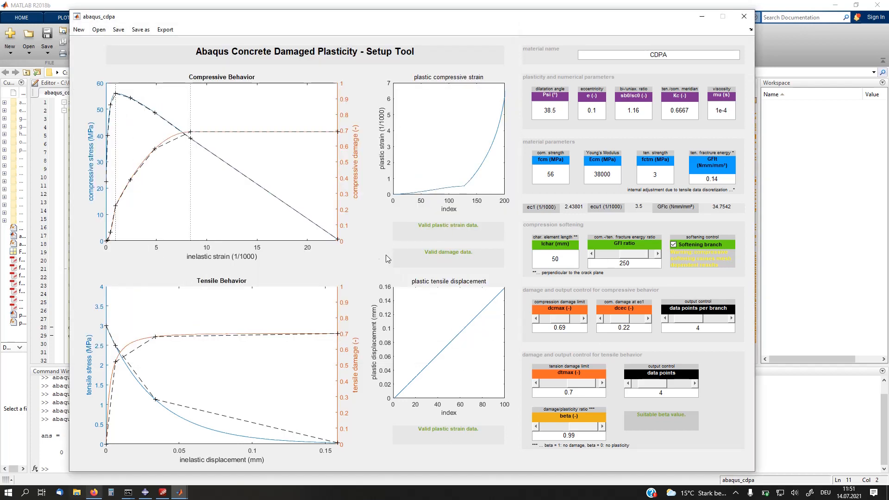
Step: Open the exported cdpa_param.txt from the Desktop and place it beside the setup tool's parameter fields
click(80, 494)
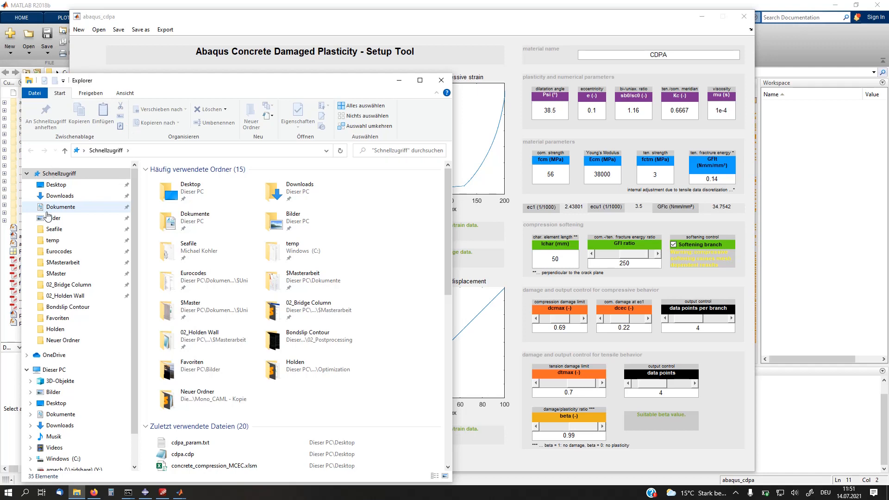
click(61, 187)
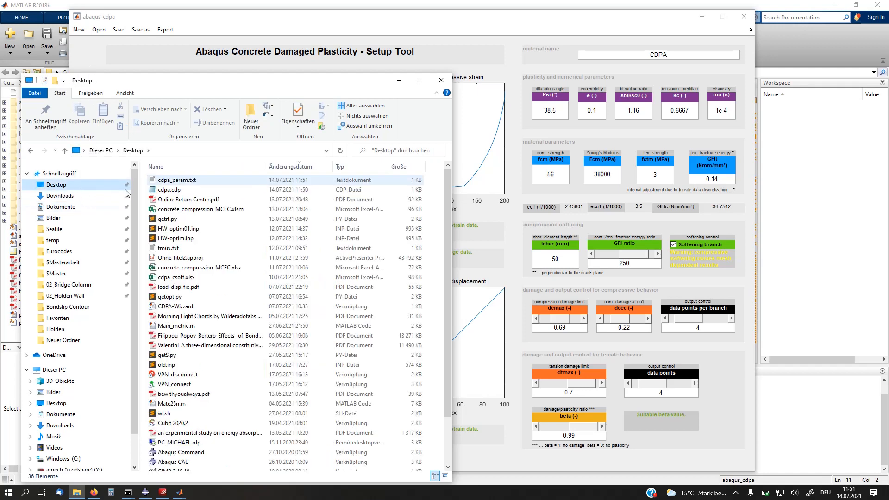
double_click(180, 181)
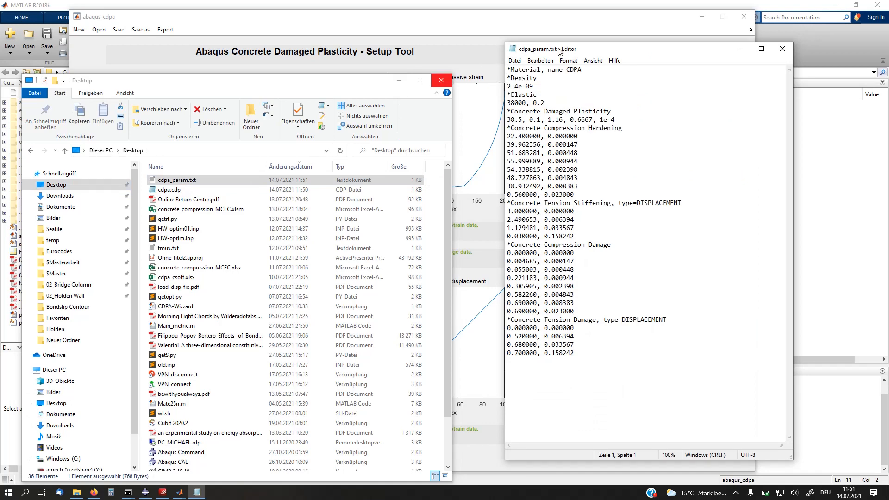
click(441, 80)
drag(559, 49, 267, 31)
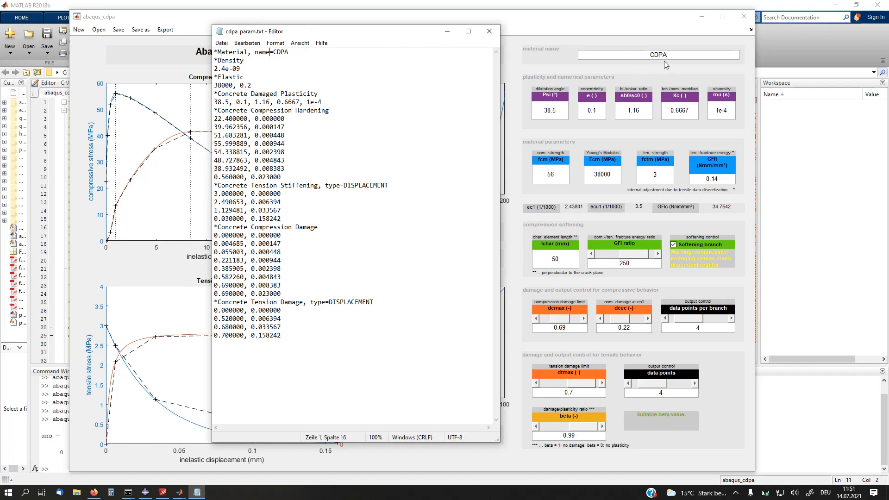
Step: Examine the density, elastic and concrete damaged plasticity entries in cdpa_param.txt
drag(214, 61, 241, 70)
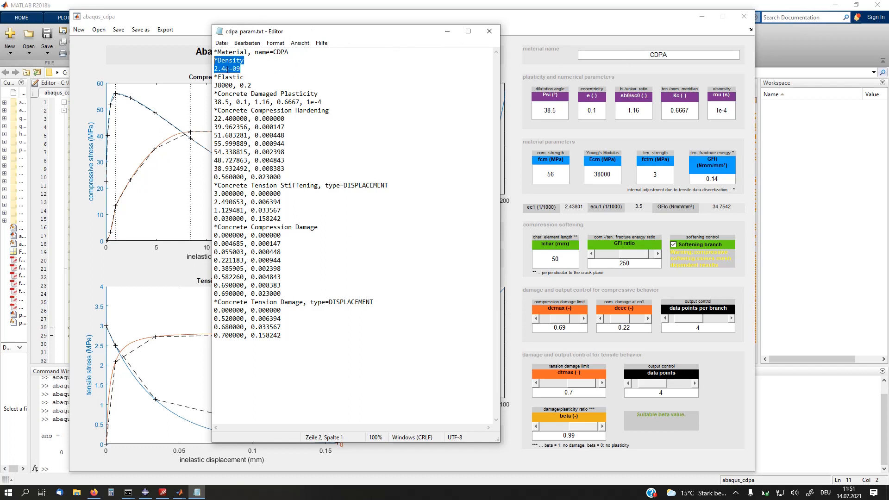
click(229, 70)
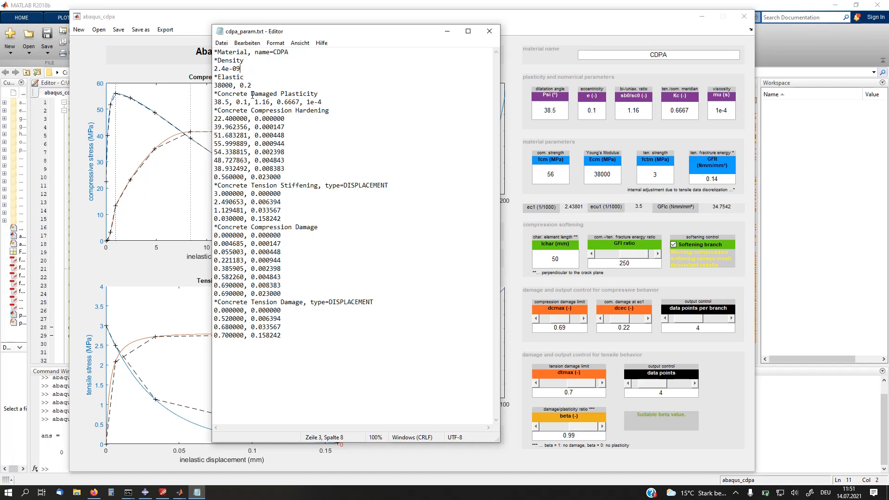
drag(194, 70, 245, 71)
drag(214, 86, 238, 88)
click(329, 110)
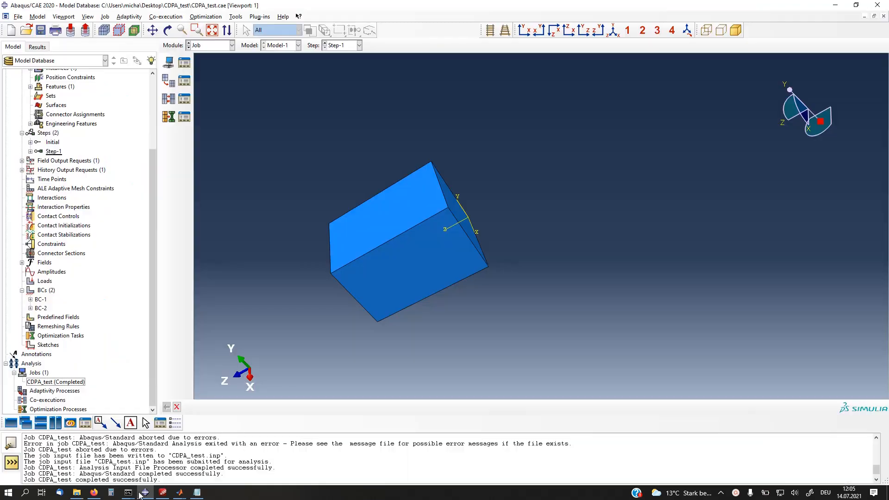
Step: Switch to Abaqus/CAE and check which material is assigned to the Concrete Sec section, without changing it
click(142, 493)
scroll(455, 235, down, 1)
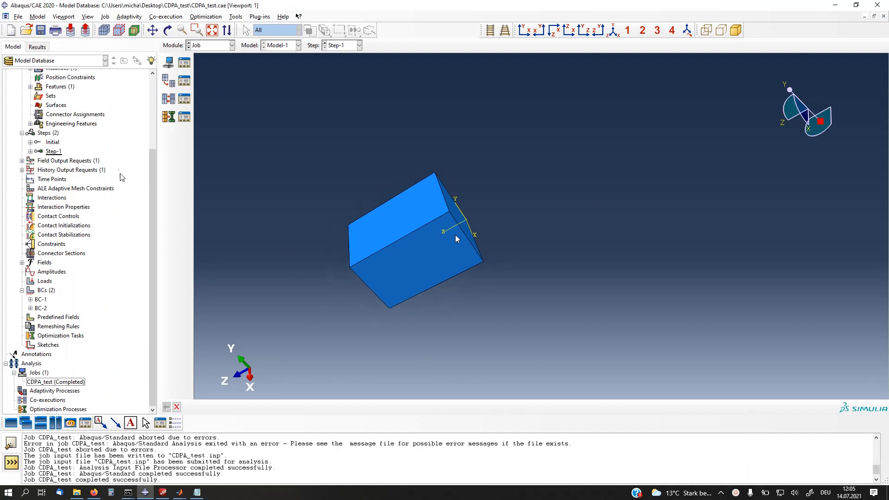
drag(155, 197, 154, 115)
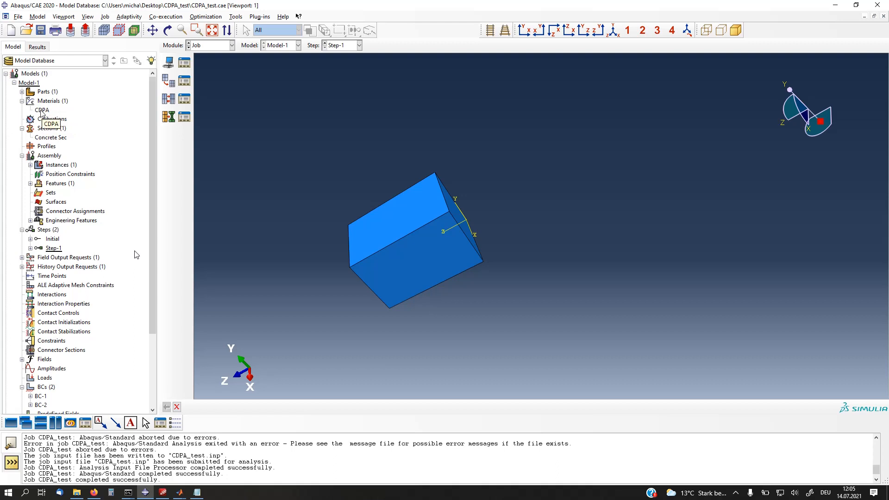
double_click(47, 137)
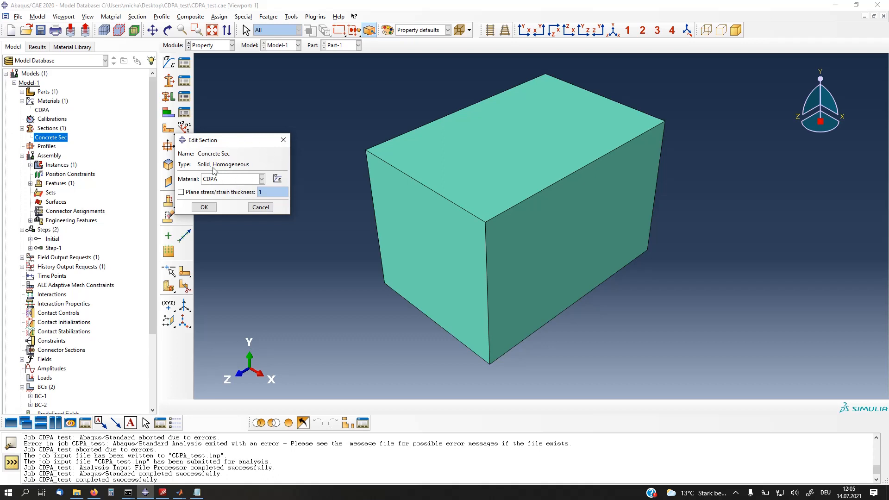
click(284, 140)
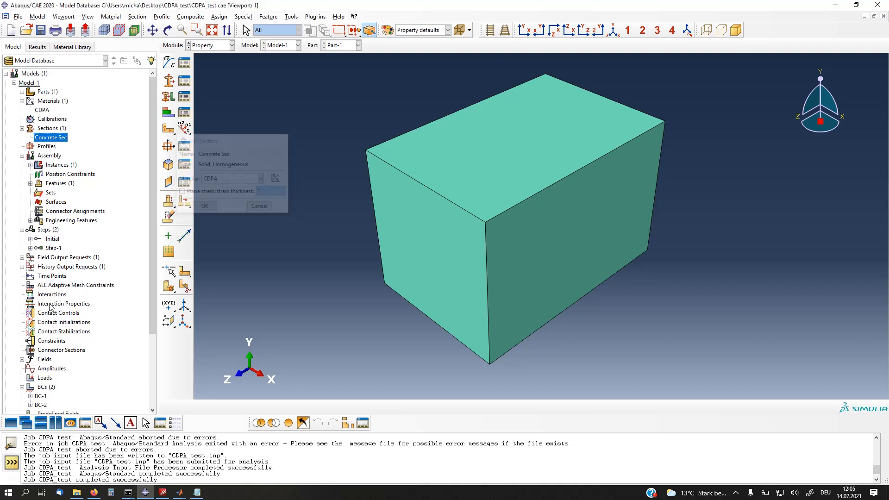
scroll(51, 305, down, 4)
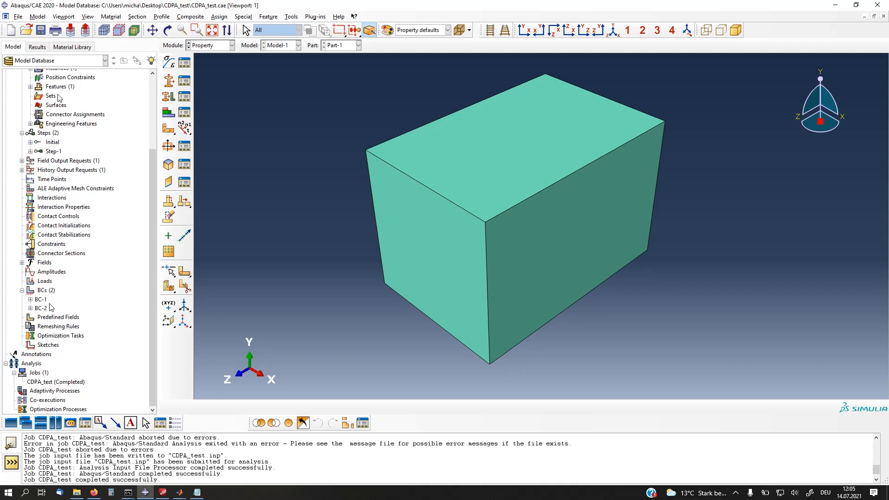
Step: Check the work directory set for the CDPA_test model and leave it as it is
click(26, 31)
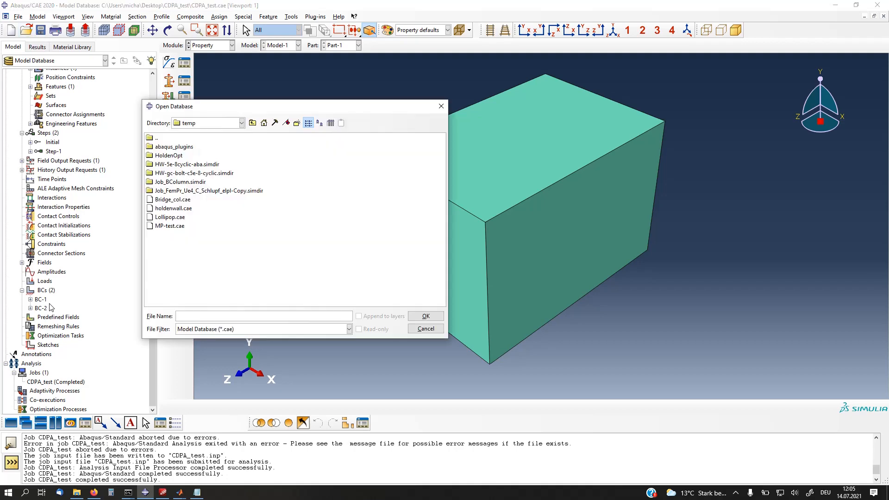
click(441, 106)
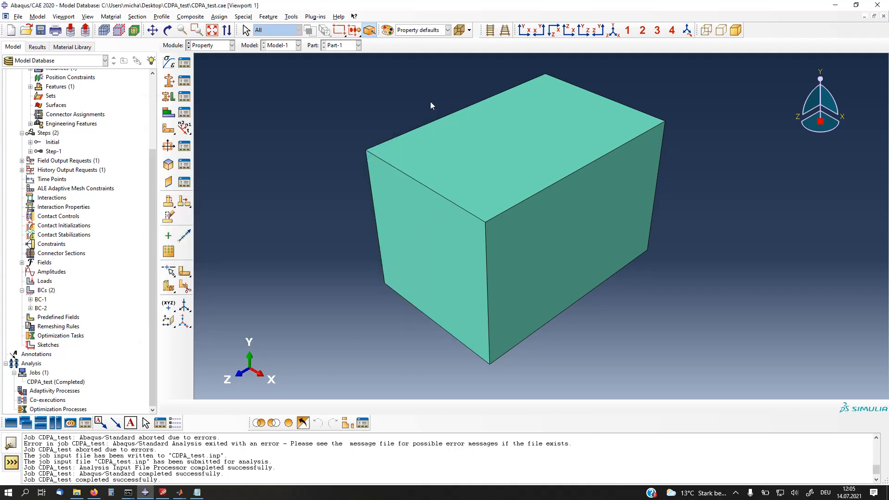
click(19, 17)
click(33, 64)
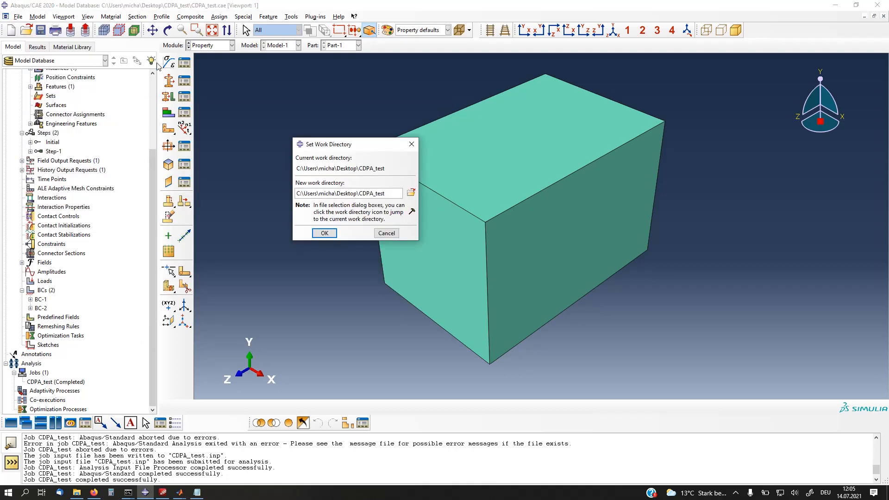
double_click(371, 194)
click(410, 150)
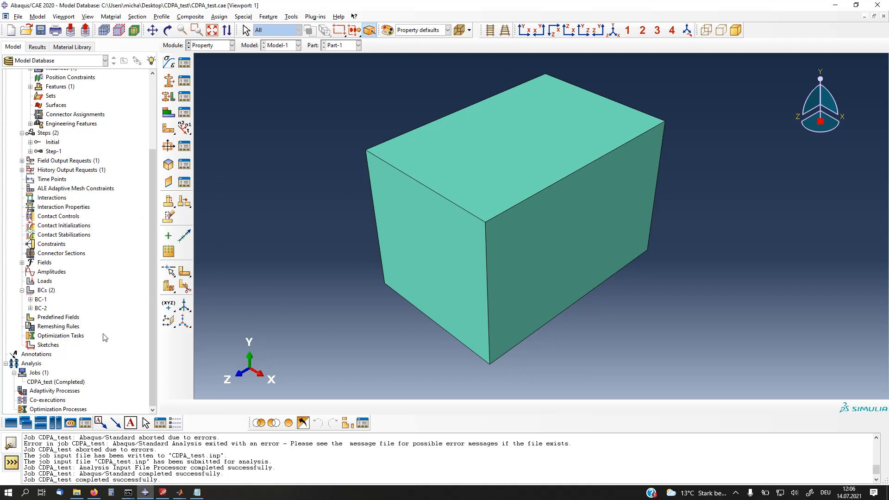
Step: Write the input file for the CDPA_test job, overwriting the existing job files
right_click(59, 383)
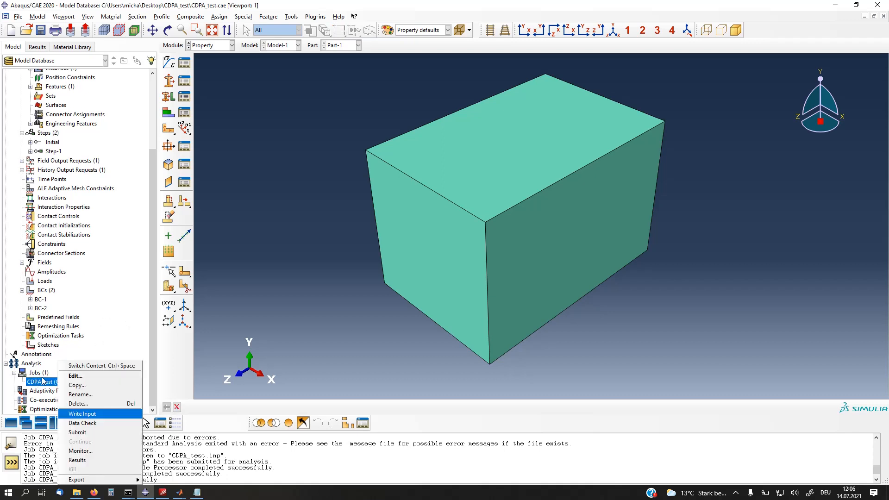
click(84, 415)
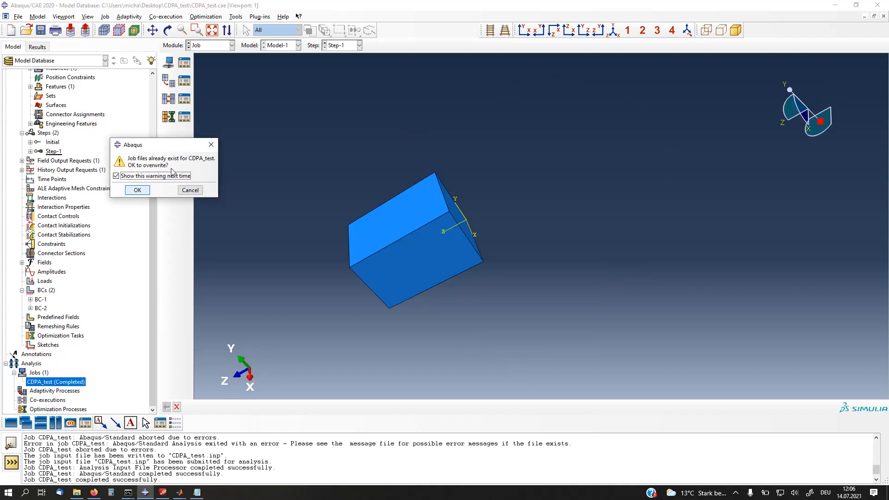
click(146, 190)
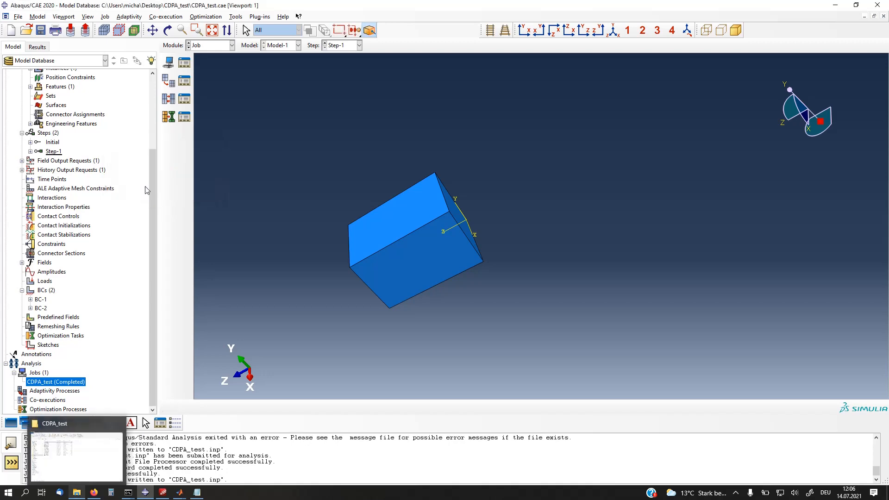
Step: Switch to the CDPA_test folder in File Explorer and check the contents of its cdpa_param.txt copy
click(77, 482)
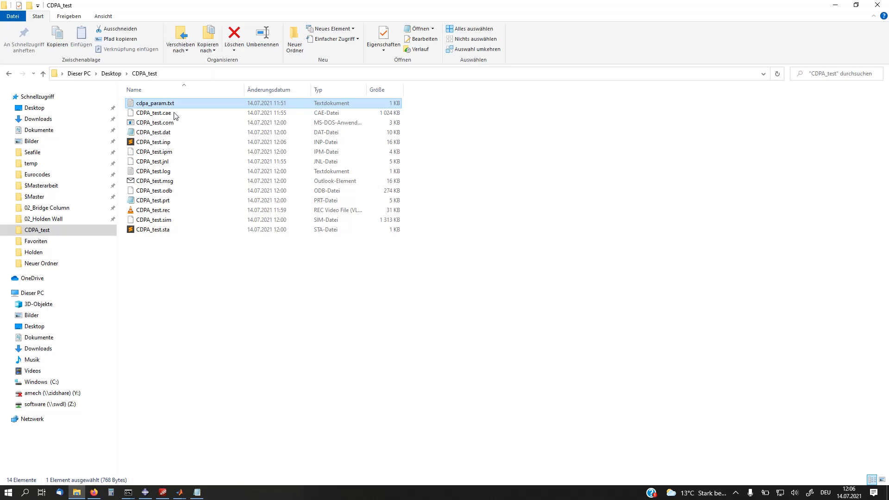
double_click(148, 105)
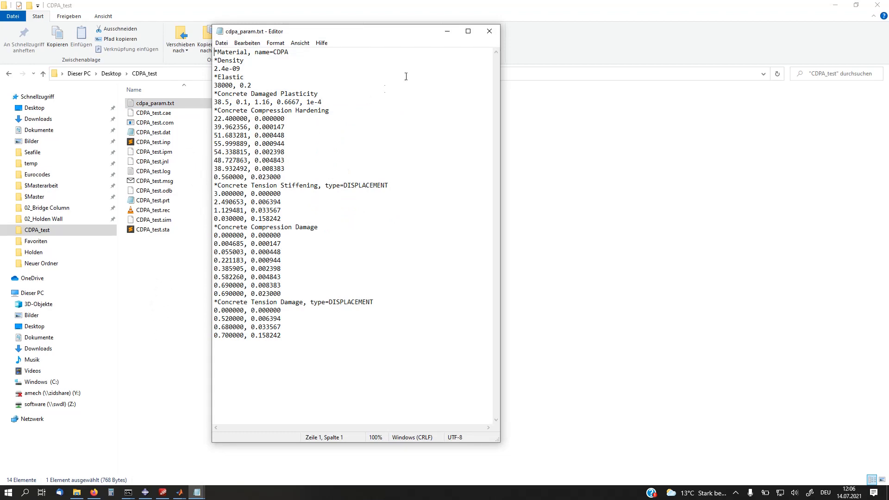
click(489, 31)
Step: Open CDPA_test.inp in Sublime Text, dismiss the update offer, and locate the MATERIALS section
double_click(198, 142)
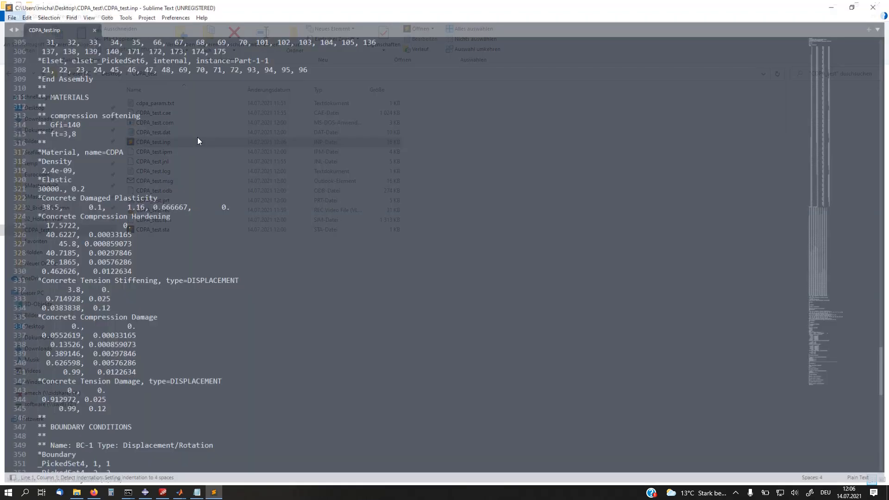
scroll(244, 68, down, 7)
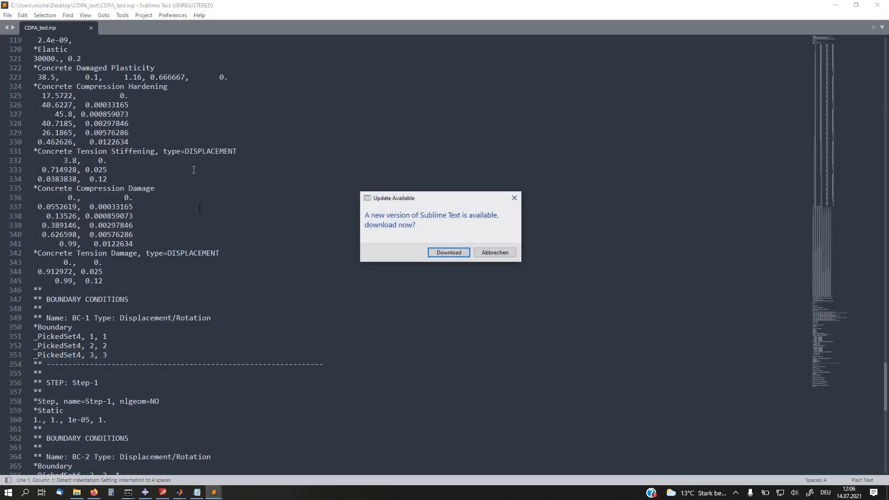
click(514, 198)
scroll(346, 215, up, 7)
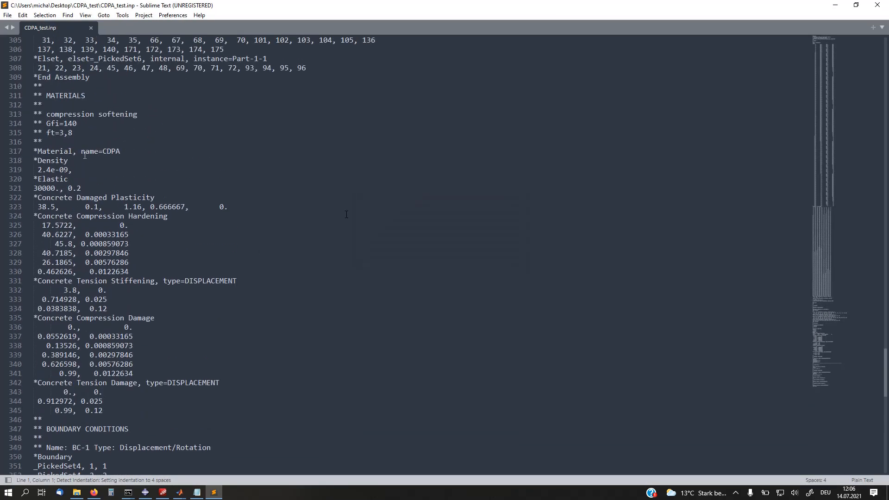
drag(45, 95, 85, 95)
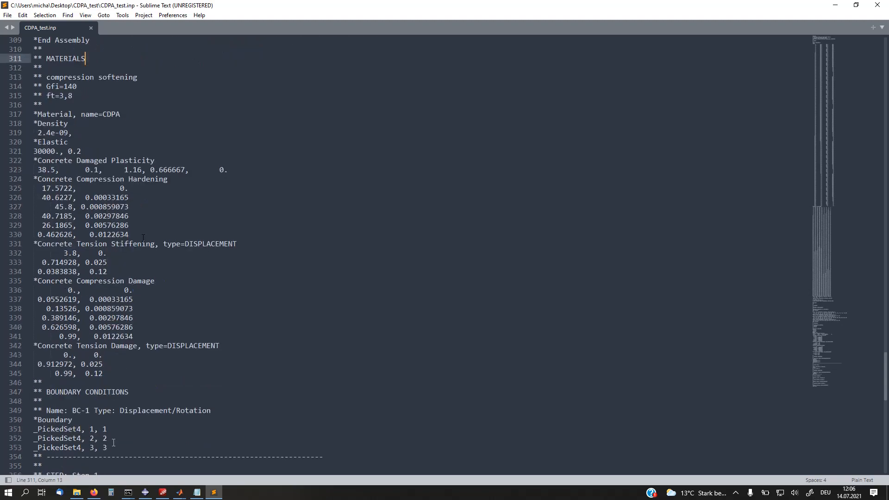
Step: Look up the *INCLUDE line for the exported file in the ABAQUS_CDP_TOOL README on GitHub and return to CDPA_test.inp
click(94, 492)
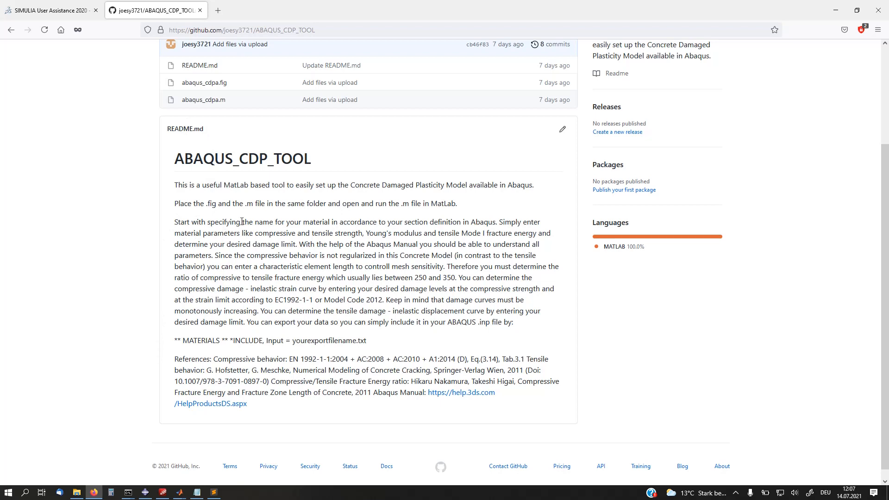
drag(364, 343, 171, 342)
key(ctrl+c)
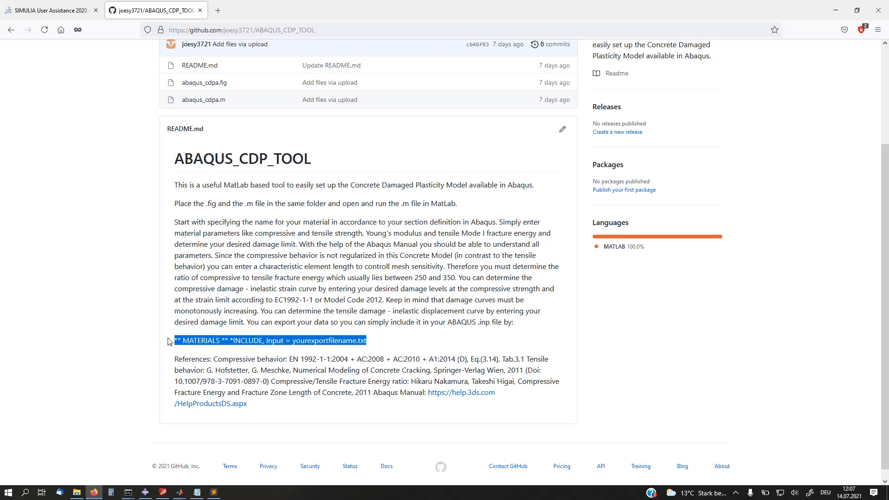
click(249, 336)
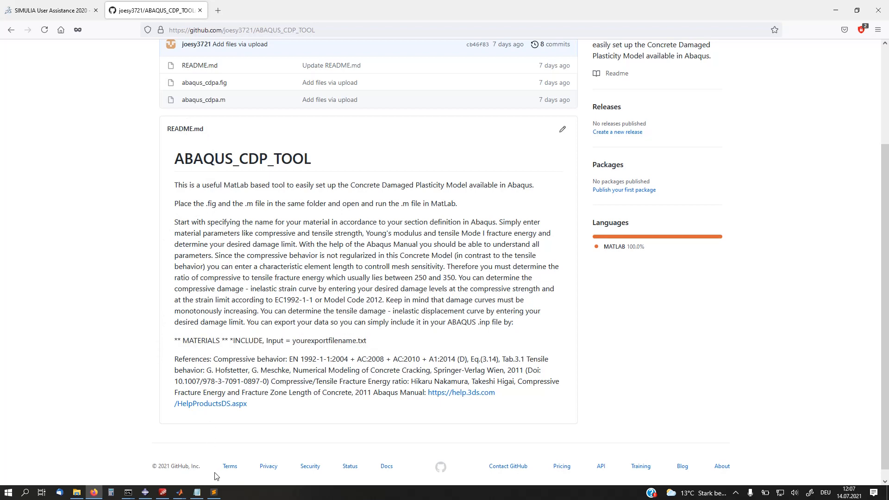
click(213, 492)
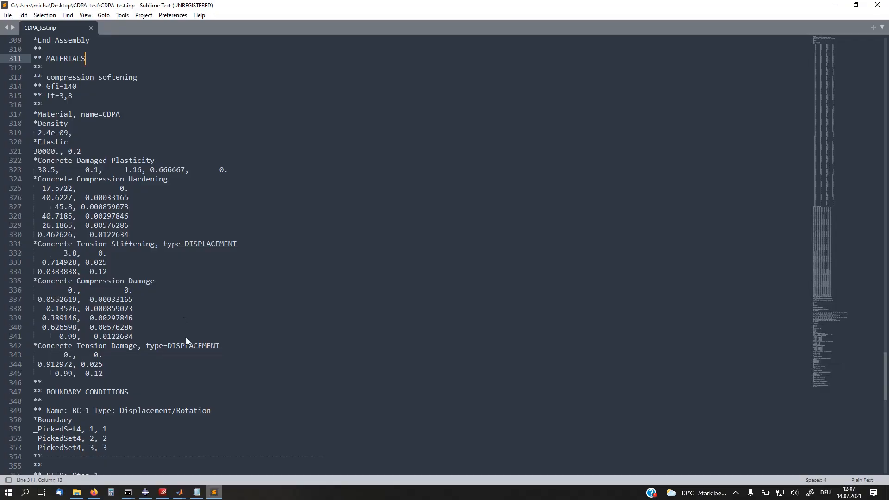
click(174, 140)
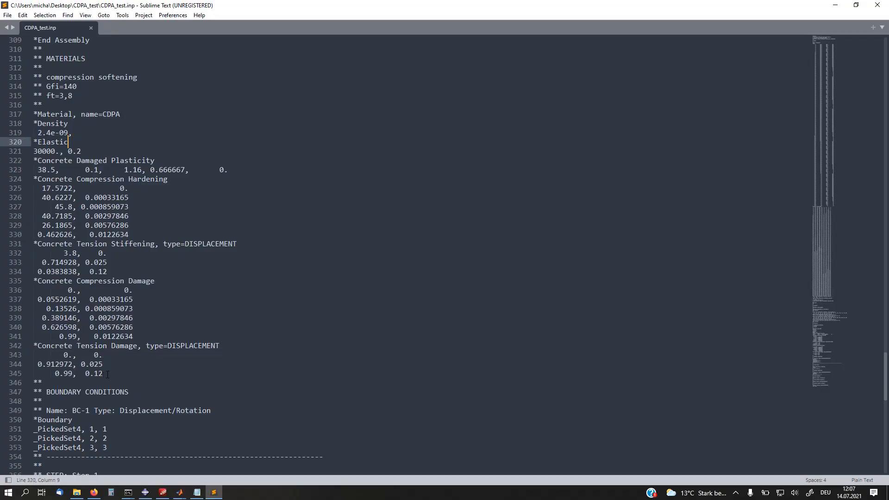
Step: Replace the whole MATERIALS block in CDPA_test.inp, through the tension damage data, with the copied MATERIALS and *INCLUDE, Input = yourexportfilename.txt text
drag(107, 374, 19, 60)
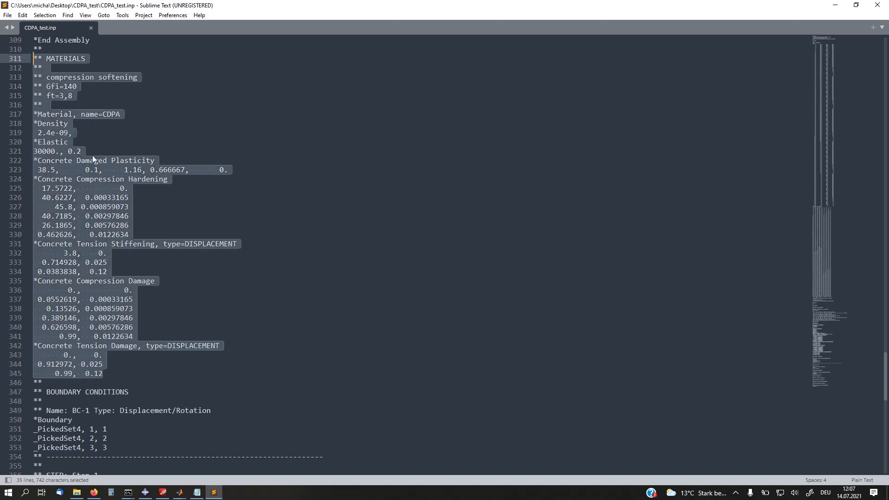
key(Delete)
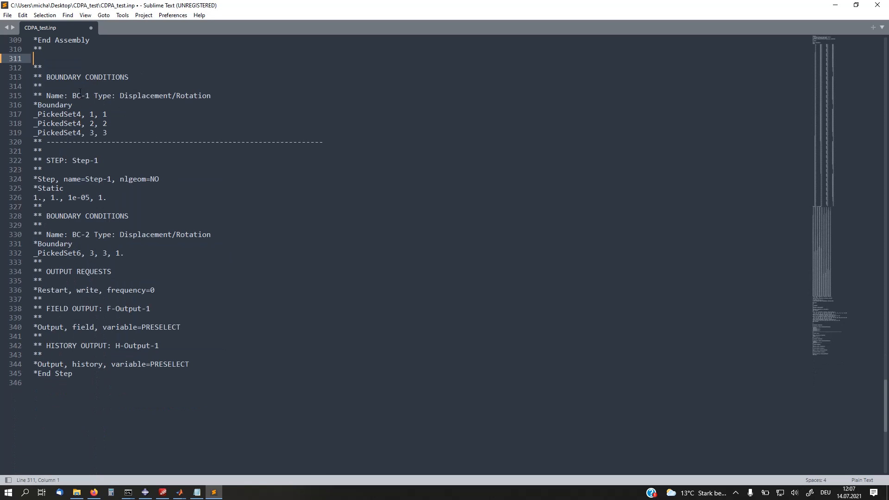
key(ctrl+v)
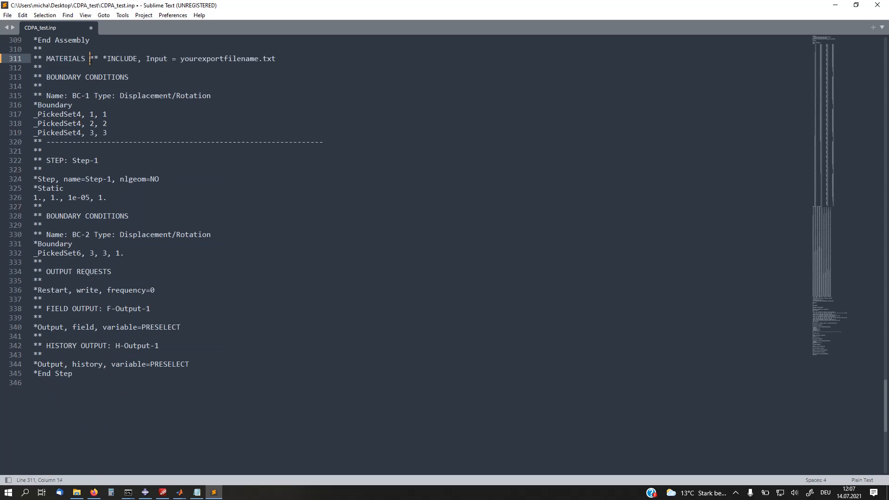
Step: Break the pasted text into separate lines for the MATERIALS heading, the ** comment and the *INCLUDE statement
key(Return)
click(52, 70)
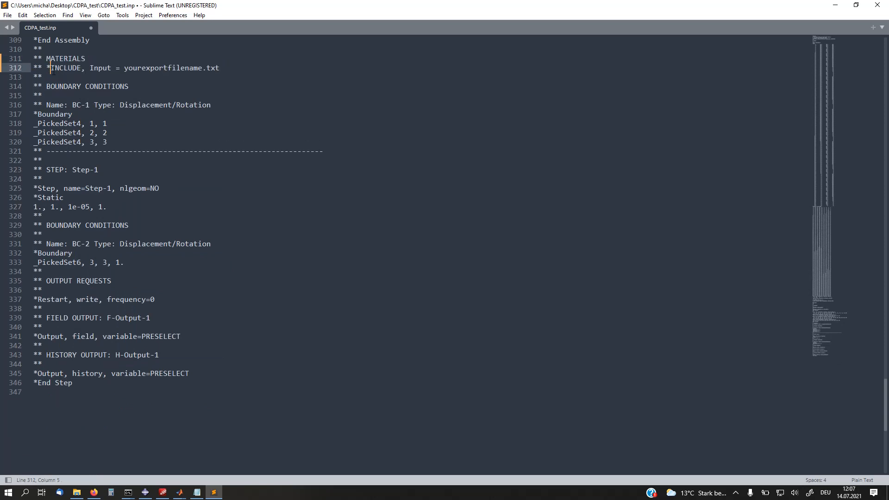
key(Return)
click(111, 64)
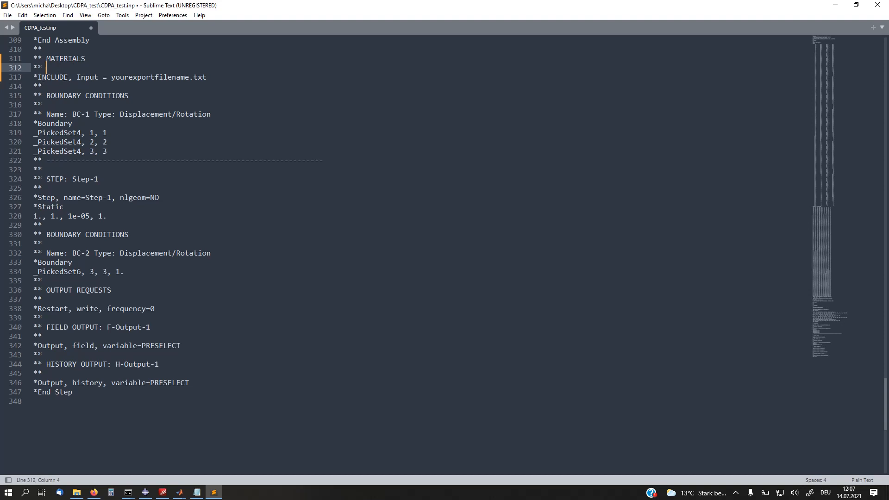
click(66, 78)
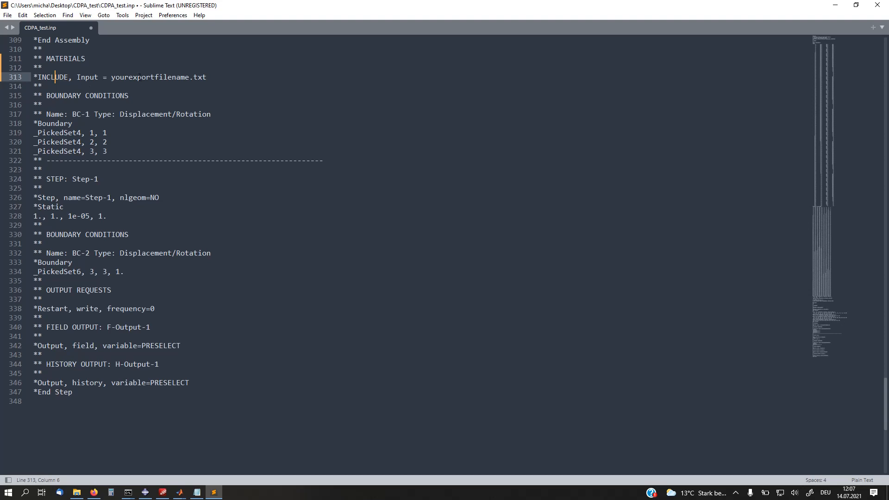
Step: Replace yourexportfilename in the *INCLUDE line with cdpa_param, copied from the file name in the CDPA_test folder, then save and close CDPA_test.inp
drag(112, 77, 190, 77)
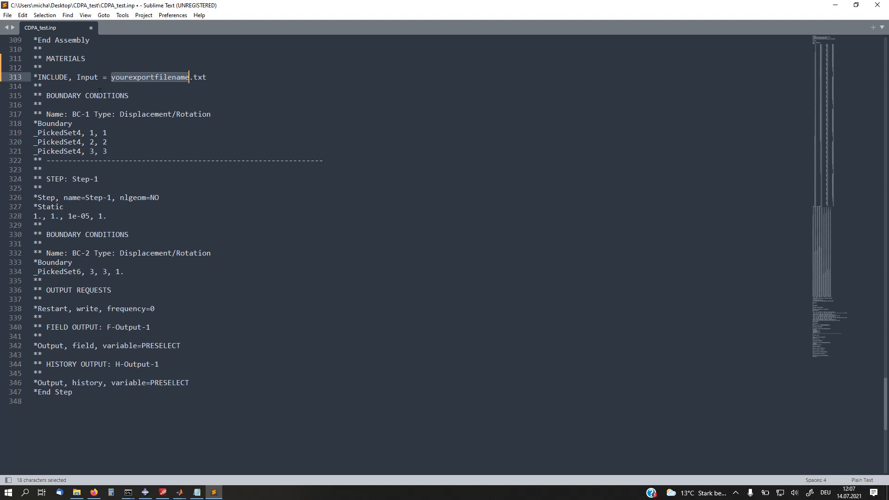
click(147, 69)
mouse_move(192, 77)
mouse_down()
mouse_move(111, 78)
mouse_move(190, 77)
mouse_up()
click(144, 70)
key(BackSpace)
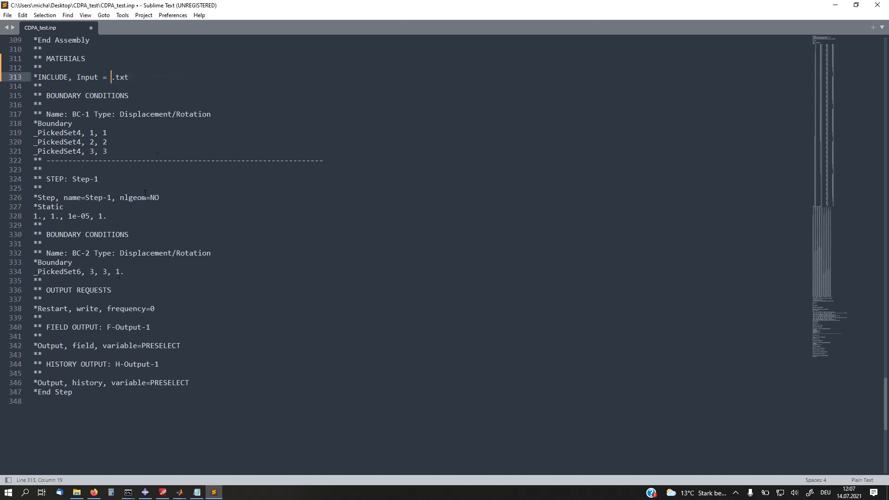
click(78, 493)
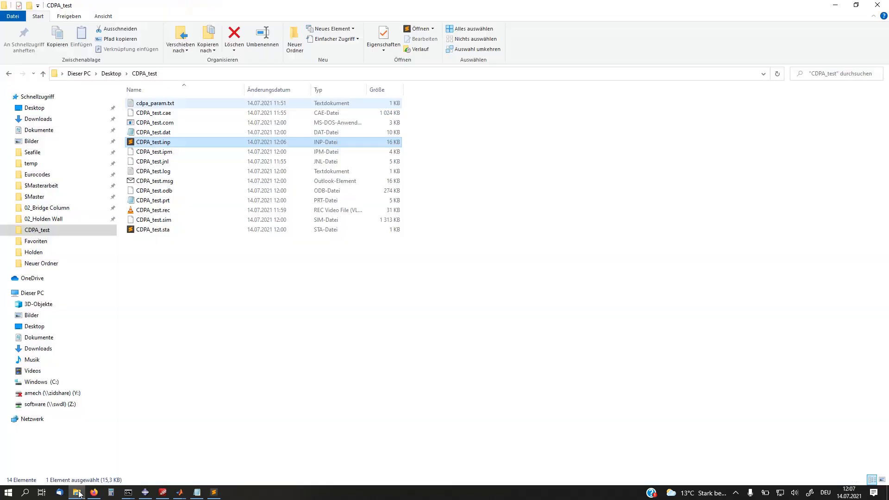
click(161, 104)
key(F2)
key(ctrl+c)
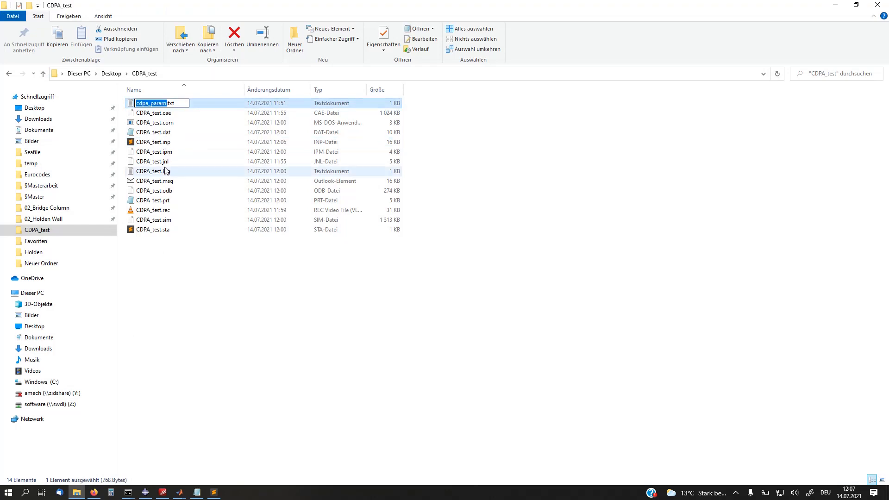
click(219, 493)
key(ctrl+v)
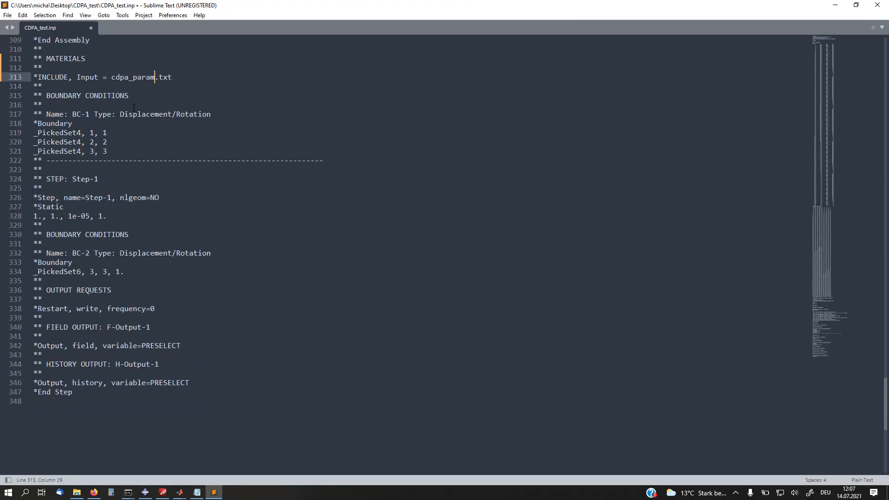
key(ctrl+s)
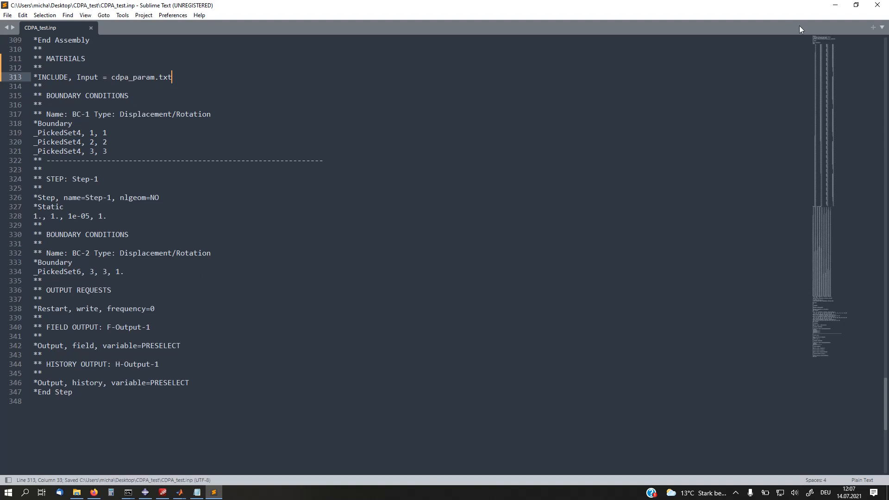
click(885, 4)
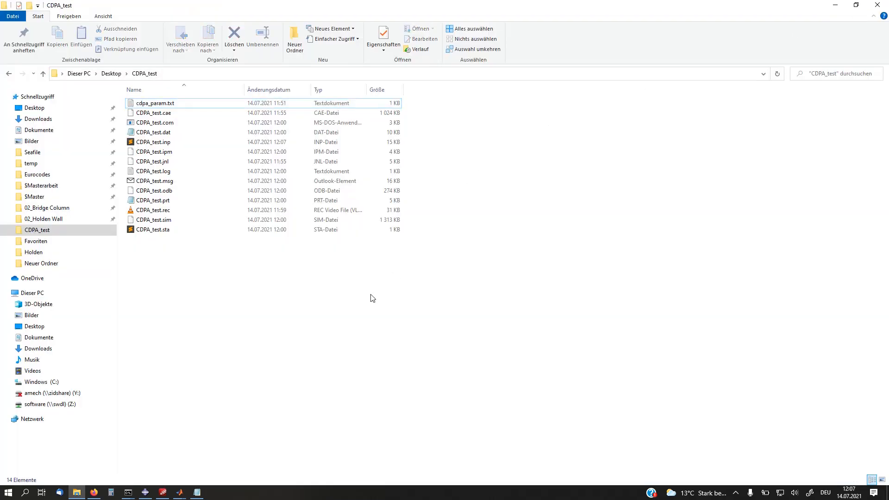
Step: Switch to Abaqus/CAE and submit the CDPA_test job for analysis
click(145, 493)
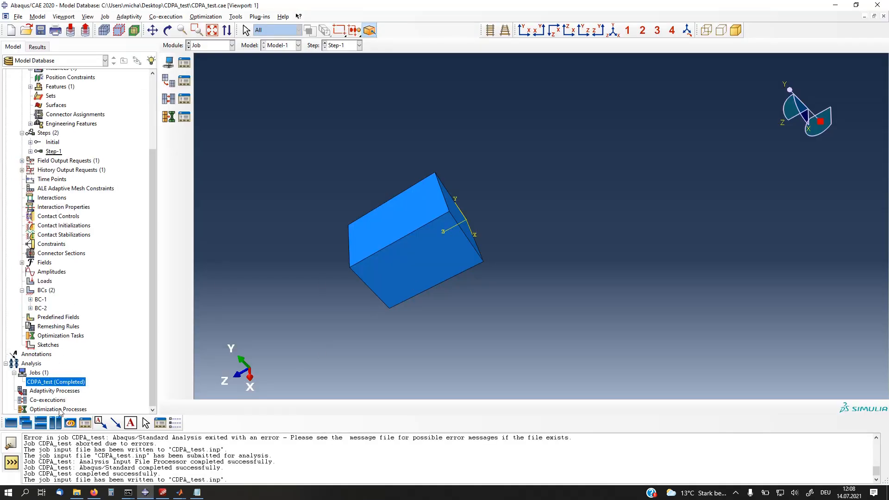
right_click(47, 385)
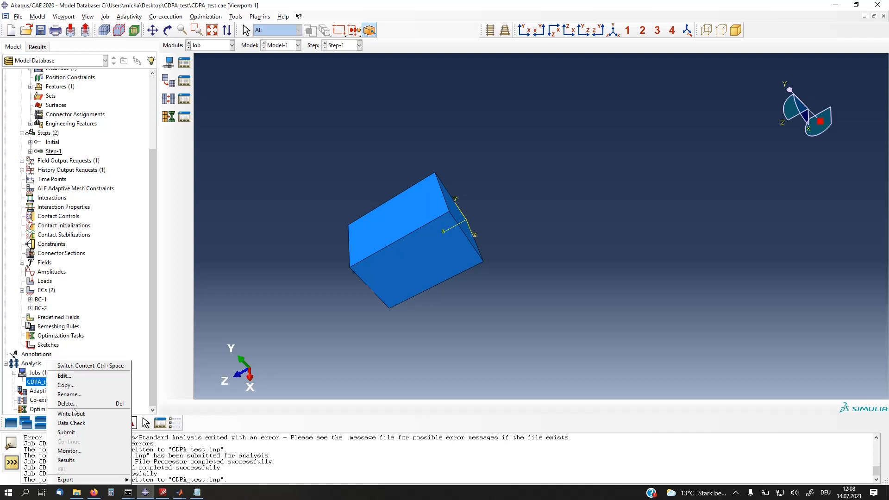
click(74, 432)
click(141, 191)
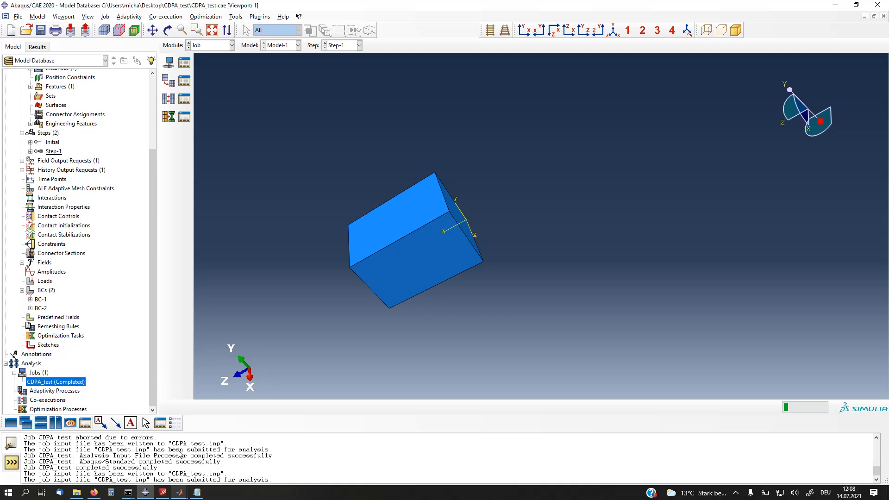
Step: Switch to the abaqus_cdpa setup tool and examine the tensile behavior curves and their data points setting
mouse_move(183, 494)
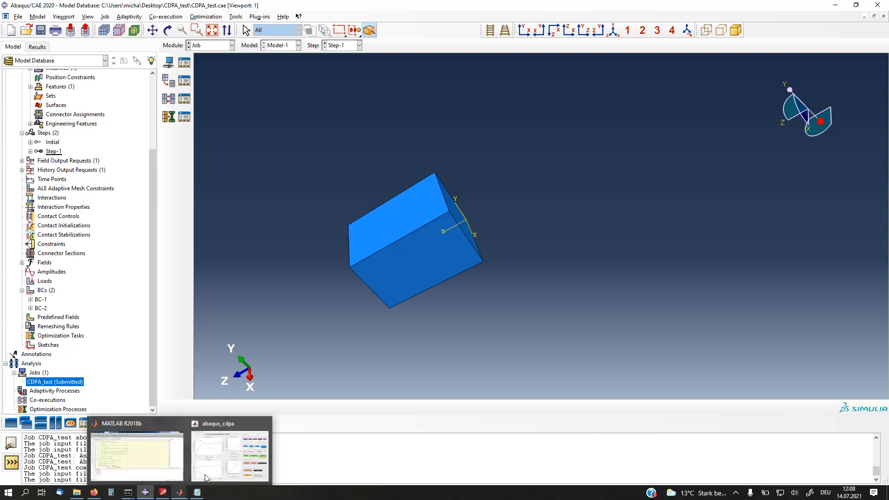
click(214, 463)
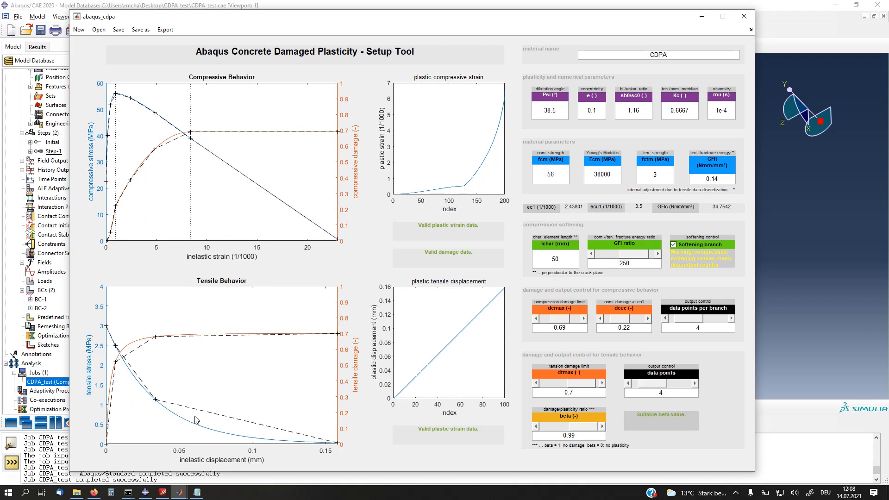
drag(657, 388, 675, 389)
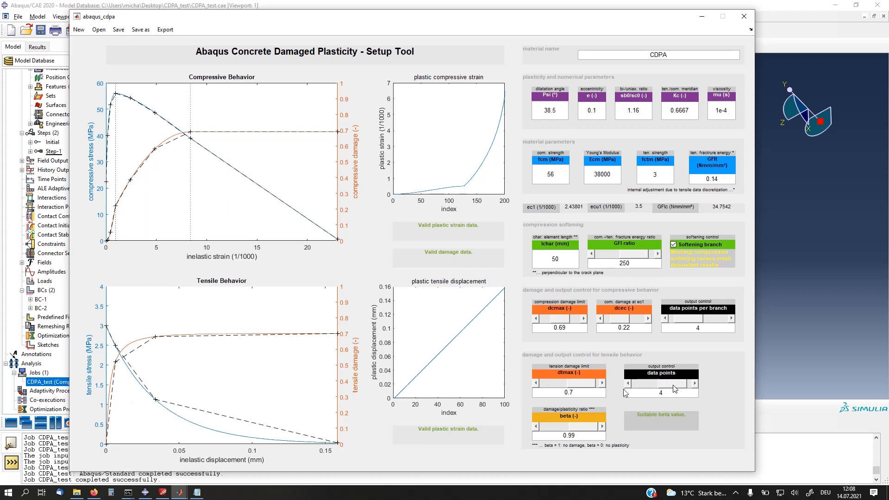
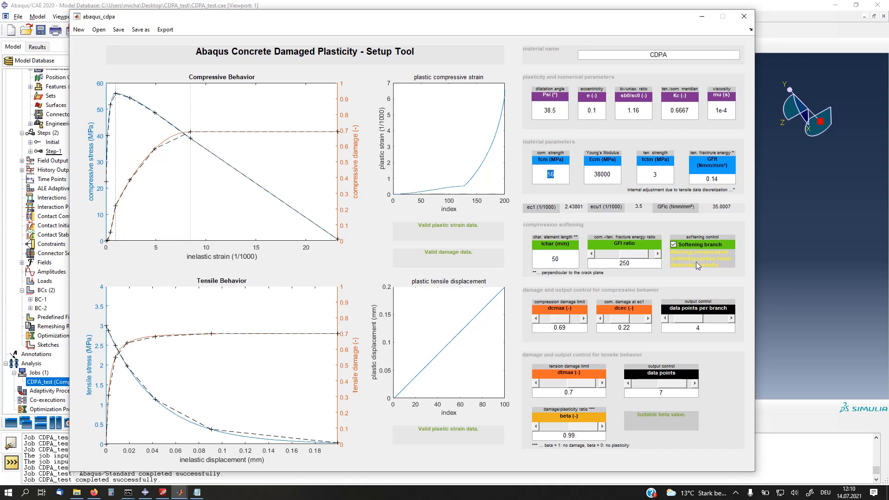
Step: Set the compressive strength fcm to 100 MPa and try a Young's modulus Ecm of 30000 MPa
text(100)
click(614, 172)
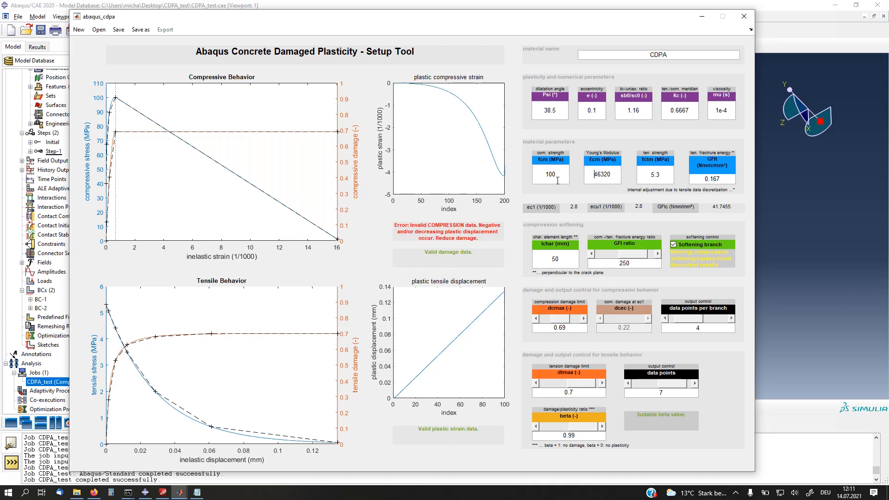
double_click(599, 173)
text(30000)
click(657, 176)
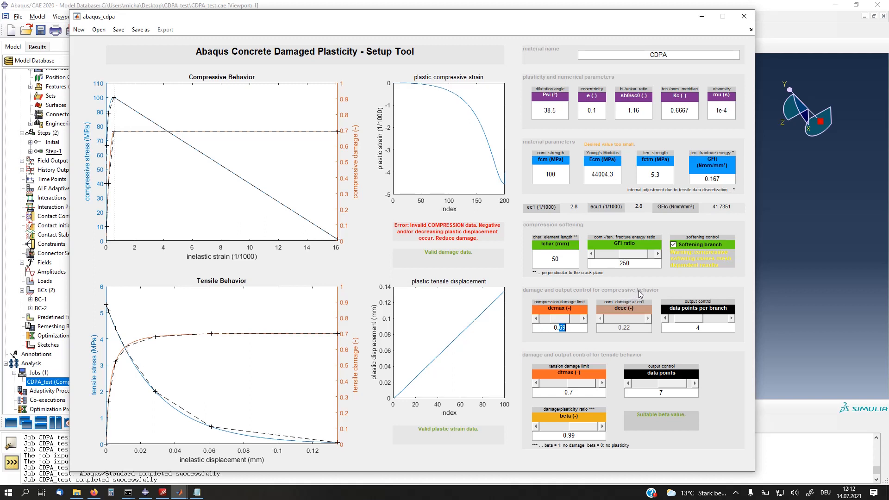
Step: Set the compression damage limit dcmax to 0.15 with 8 compressive data points per branch, and fine-tune dcmax down to 0.13
text(15)
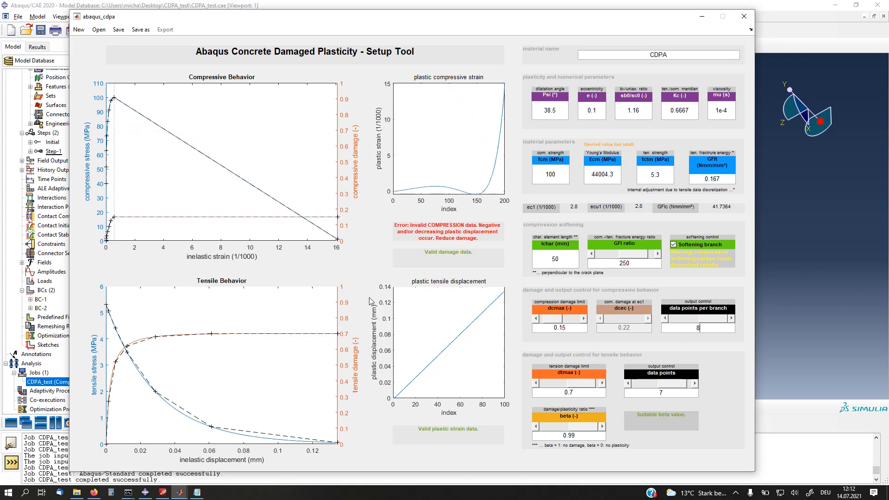
double_click(536, 319)
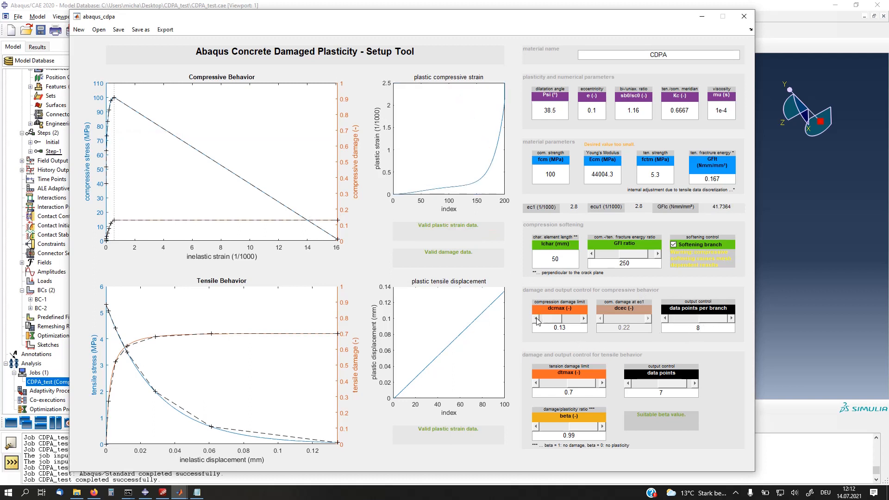